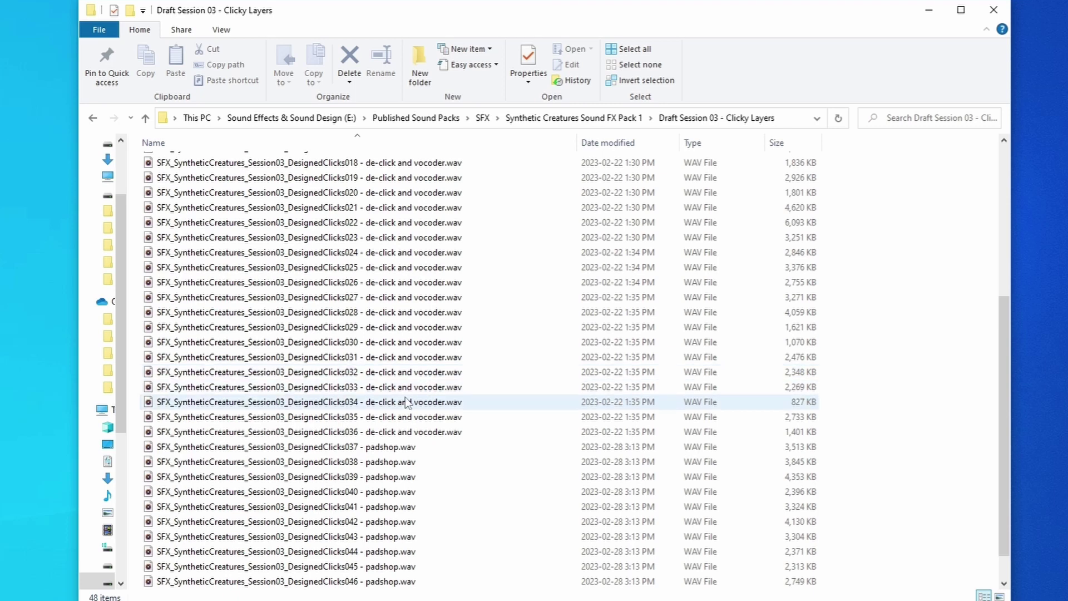
# - Review the designed click WAV names in Draft Session 03 - Clicky Layers, including the de-click and vocoder, padshop, palindrome and mids & lows variants
pyautogui.click(402, 404)
pyautogui.click(393, 433)
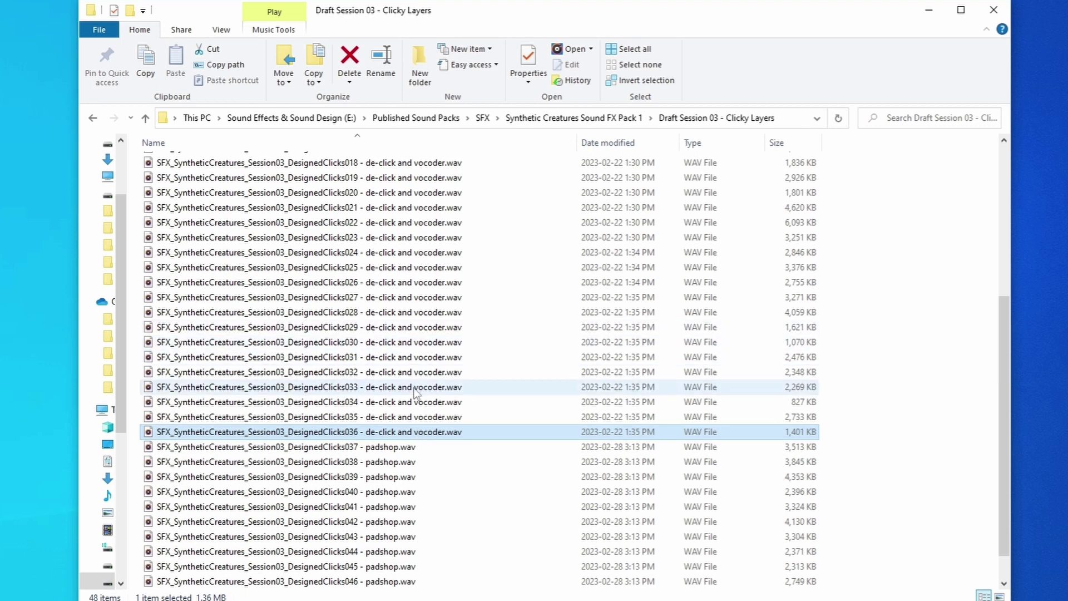
pyautogui.scroll(-1, 415, 392)
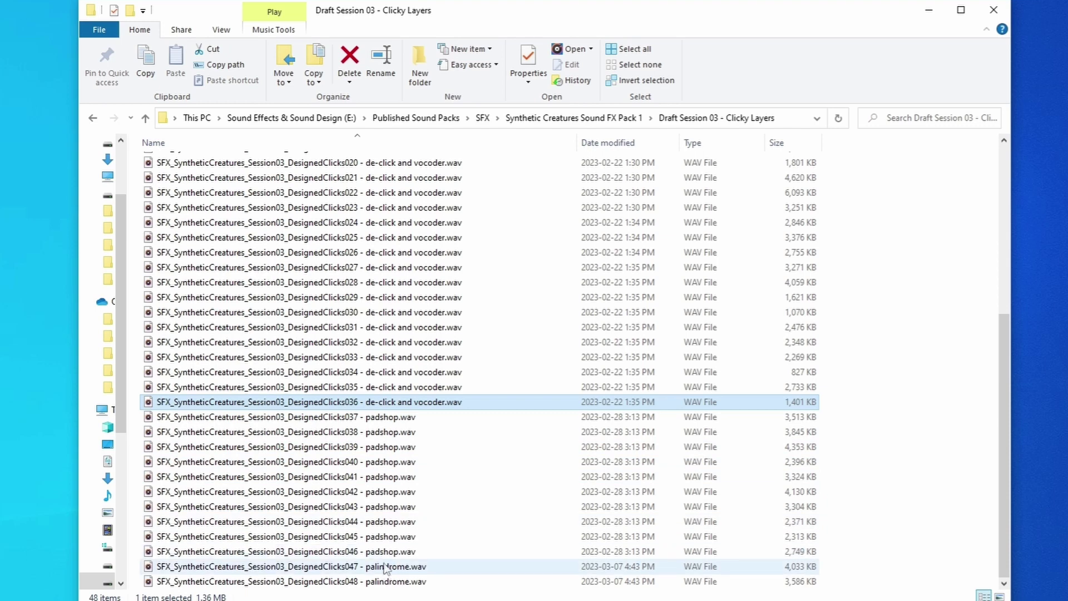
pyautogui.scroll(6, 384, 390)
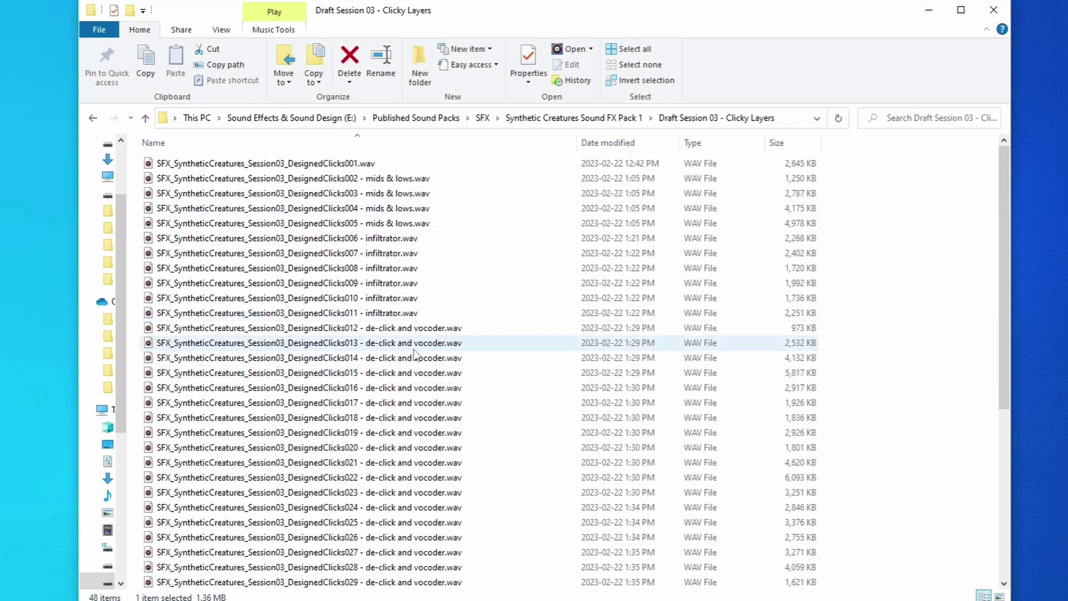
pyautogui.click(349, 195)
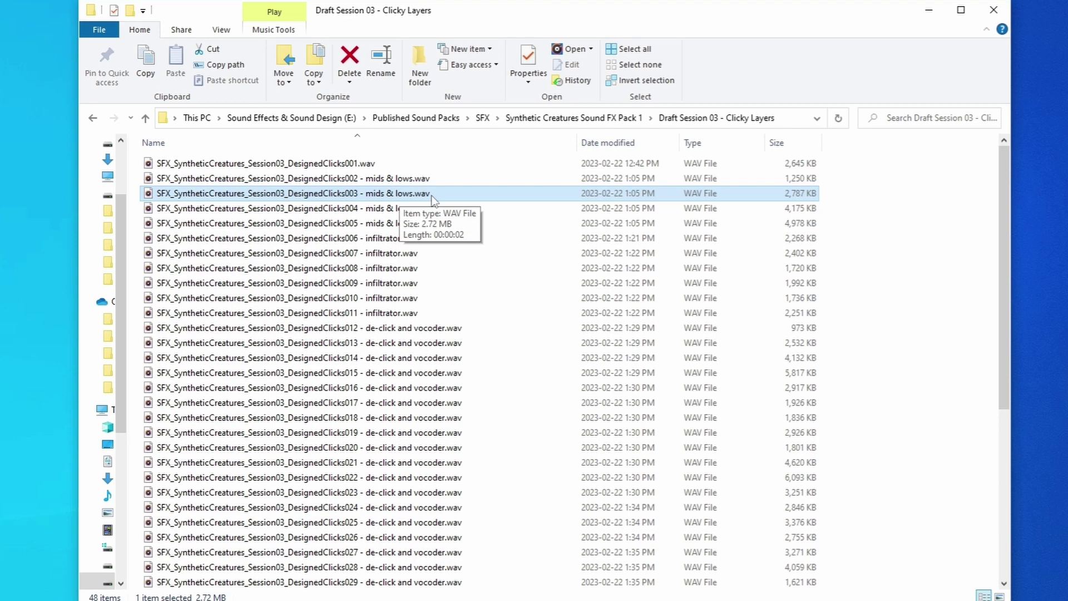
pyautogui.scroll(-6, 433, 199)
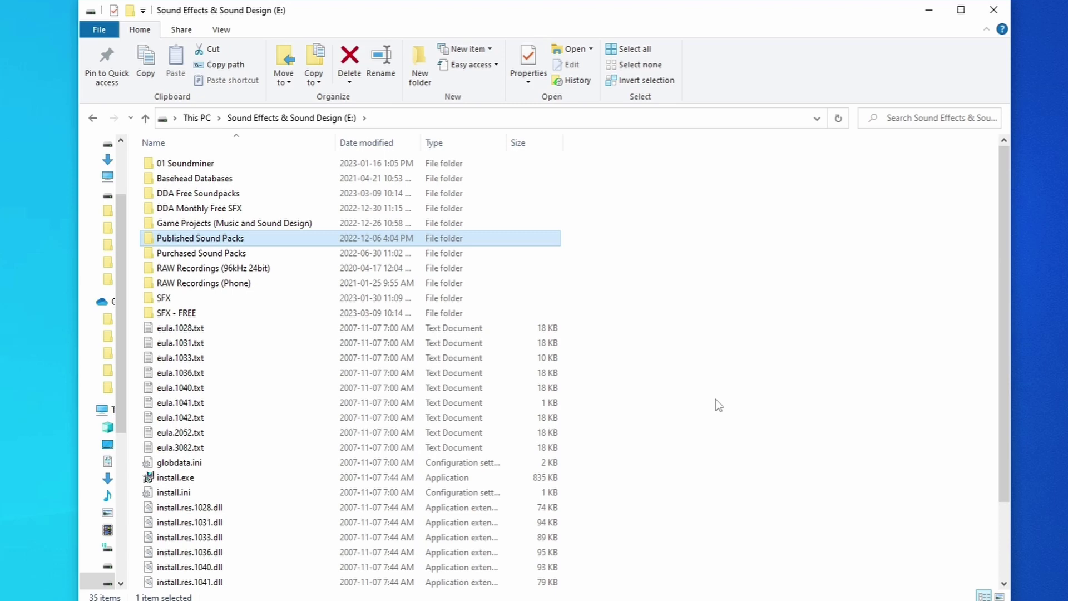
# - On the Sound Effects & Sound Design (E:) drive, review the folders from Basehead Databases through Game Projects (Music and Sound Design)
pyautogui.click(278, 118)
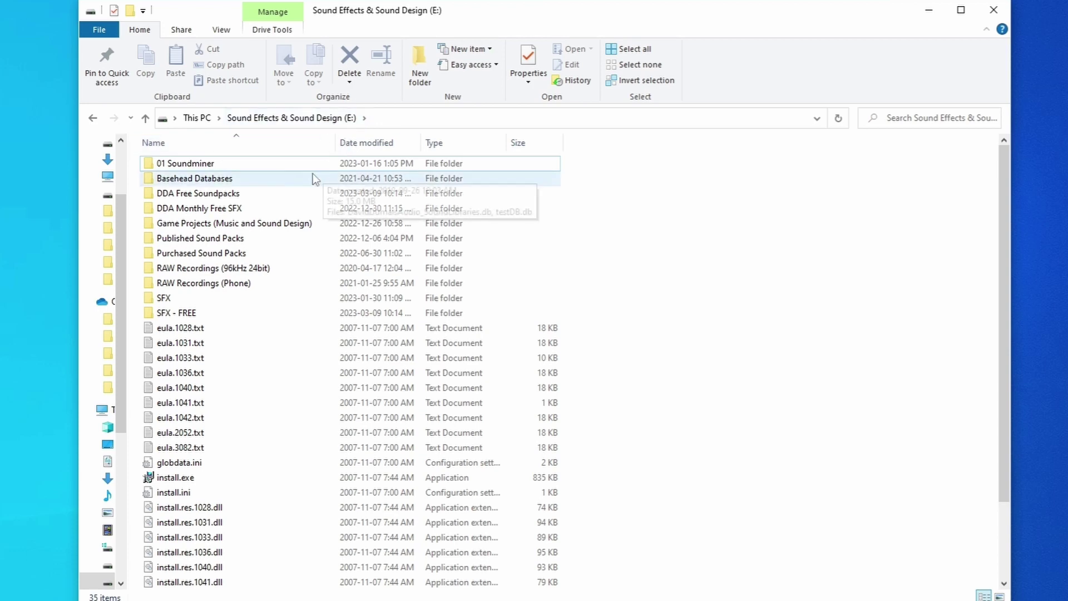
pyautogui.click(220, 180)
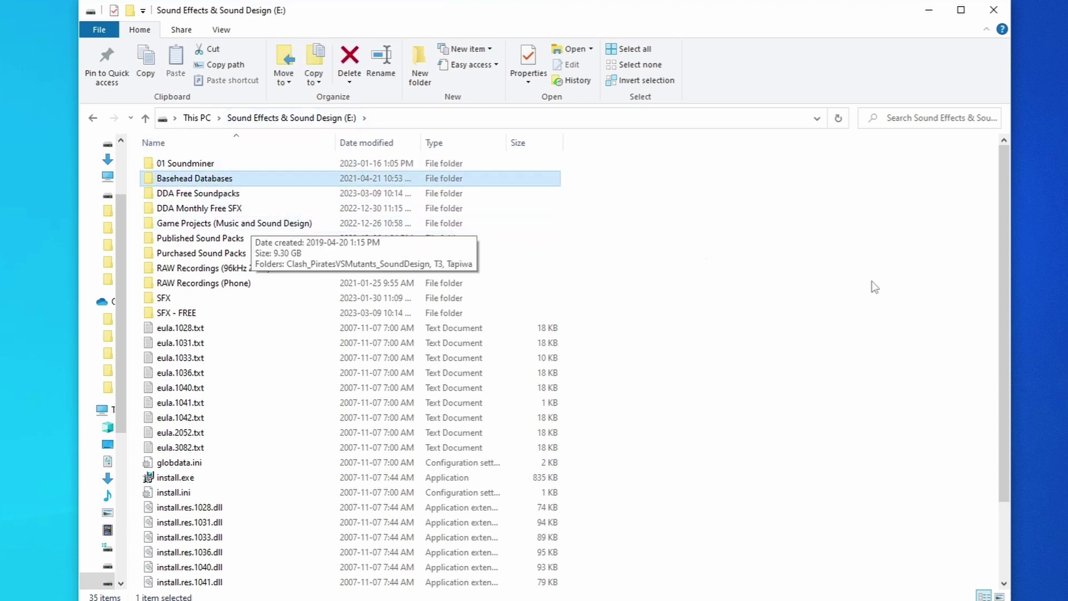
pyautogui.click(884, 468)
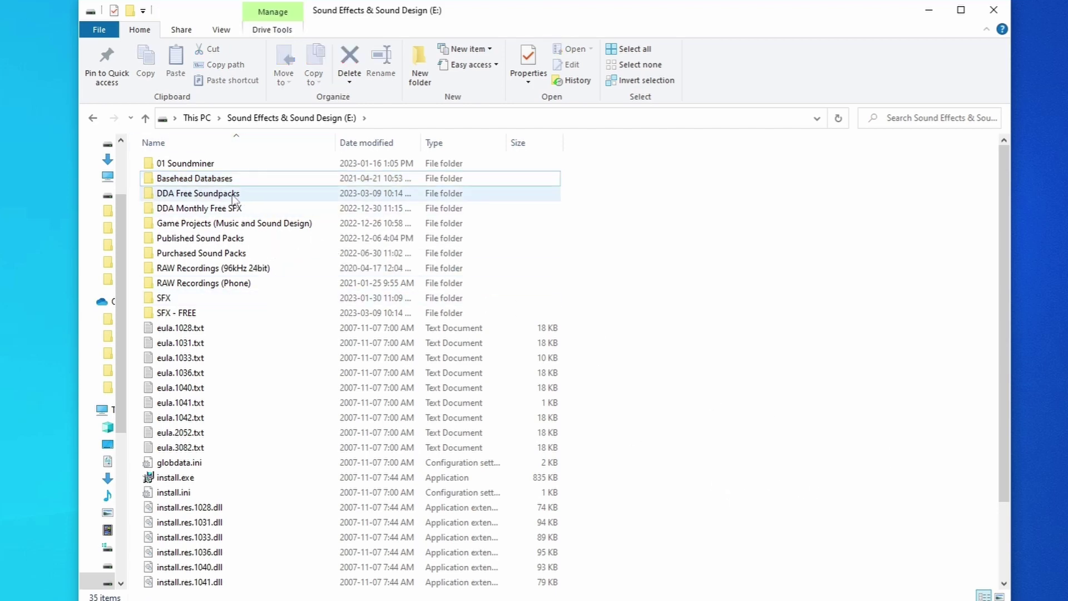
pyautogui.click(249, 192)
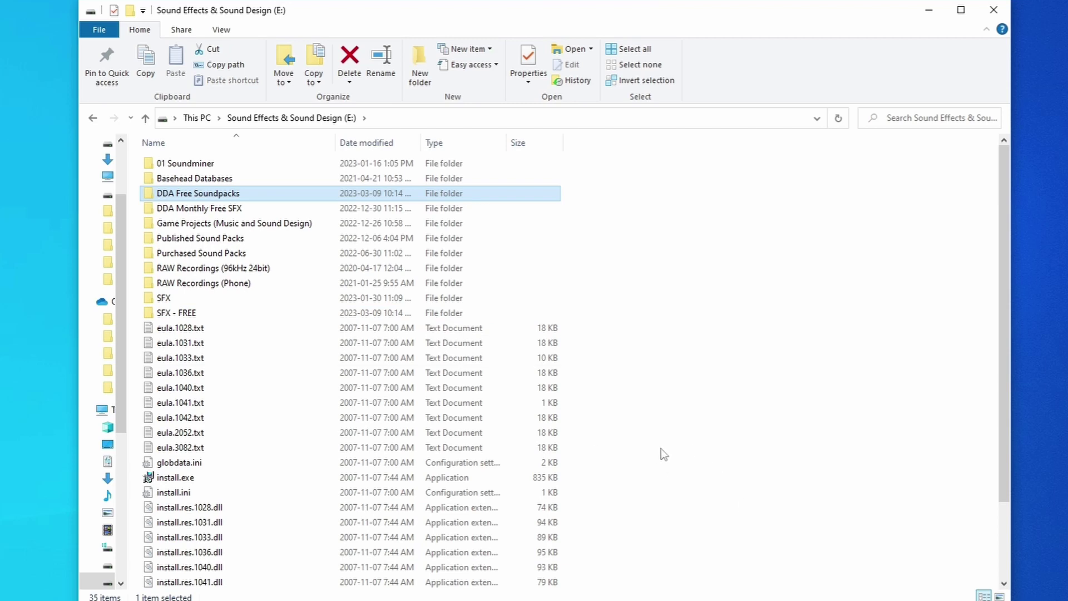
pyautogui.click(206, 212)
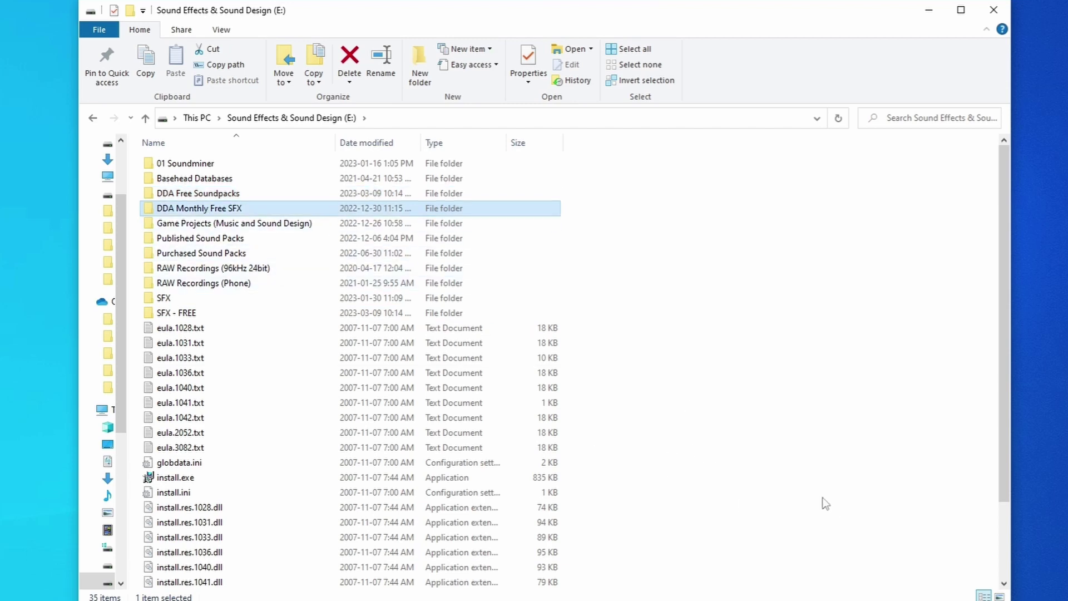
pyautogui.click(824, 499)
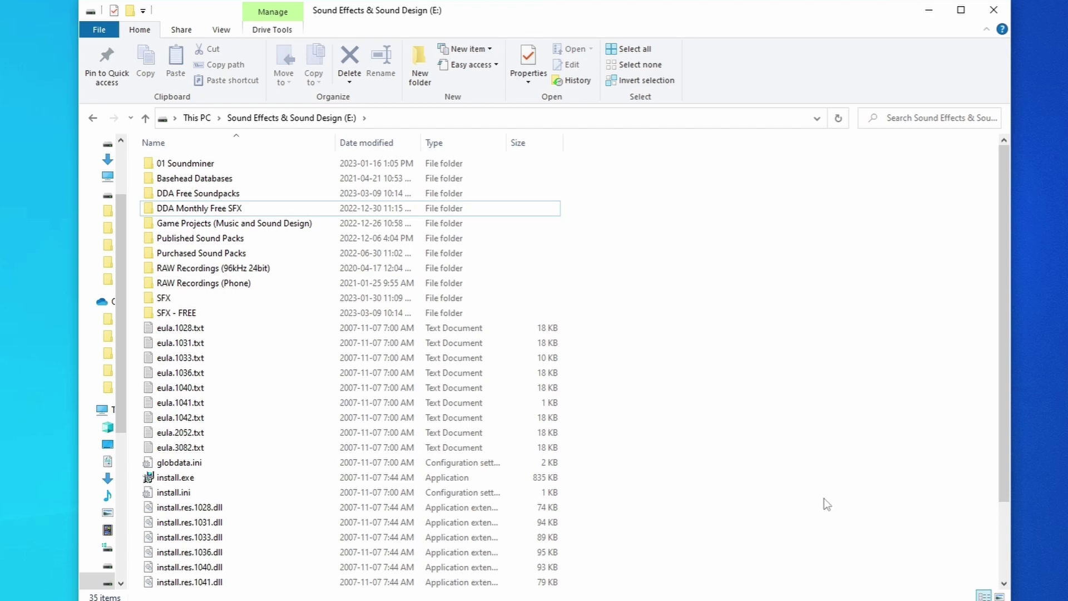
pyautogui.press('Down')
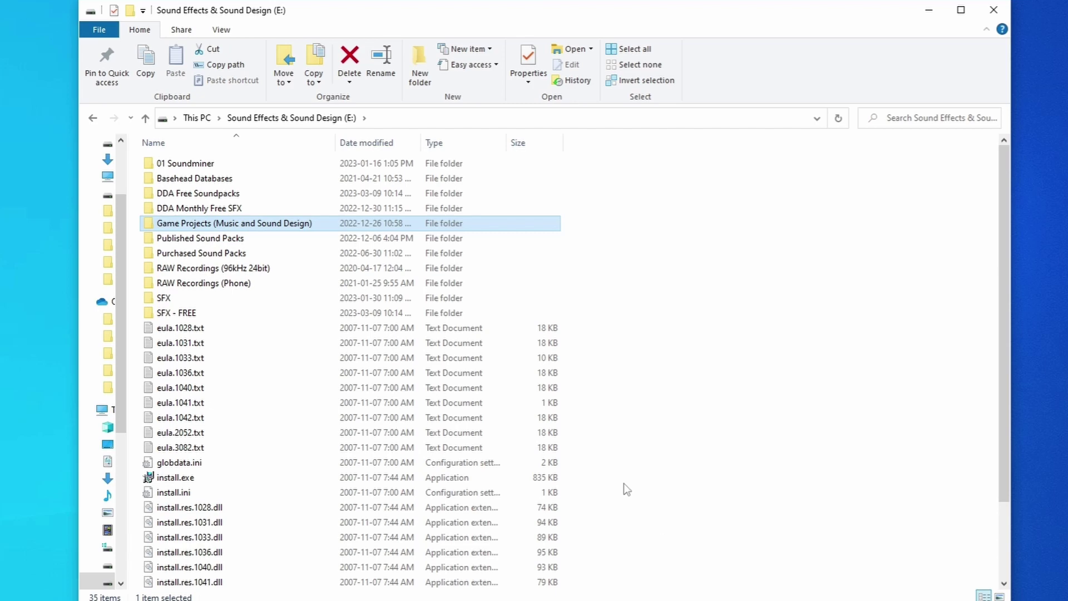
# - Review the Published Sound Packs, Purchased Sound Packs, RAW Recordings (96kHz 24bit) and RAW Recordings (Phone) folders at the drive's root
pyautogui.click(445, 238)
pyautogui.click(746, 503)
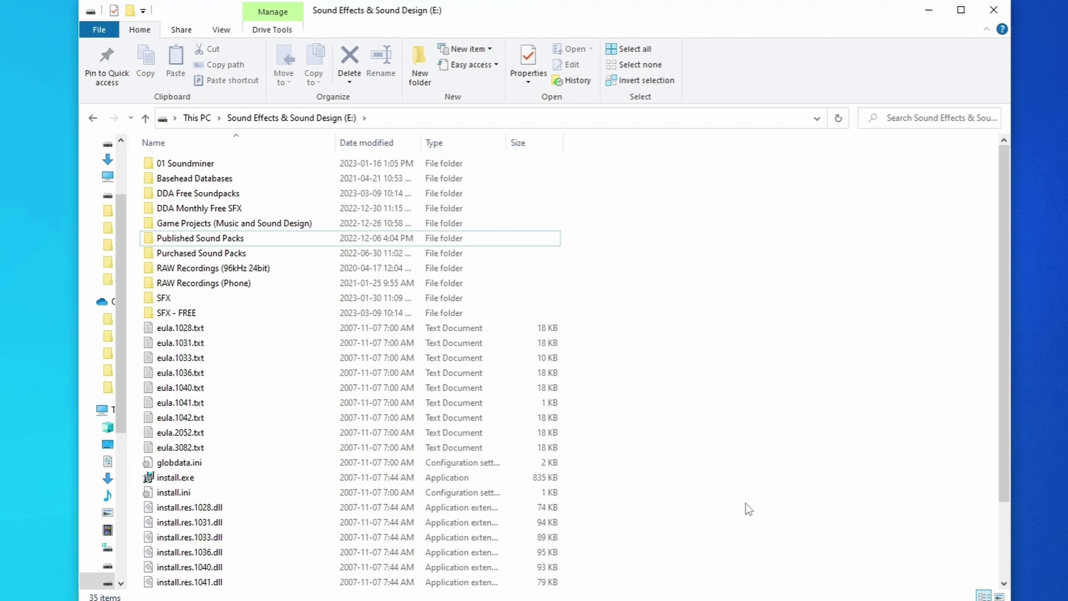
pyautogui.click(289, 254)
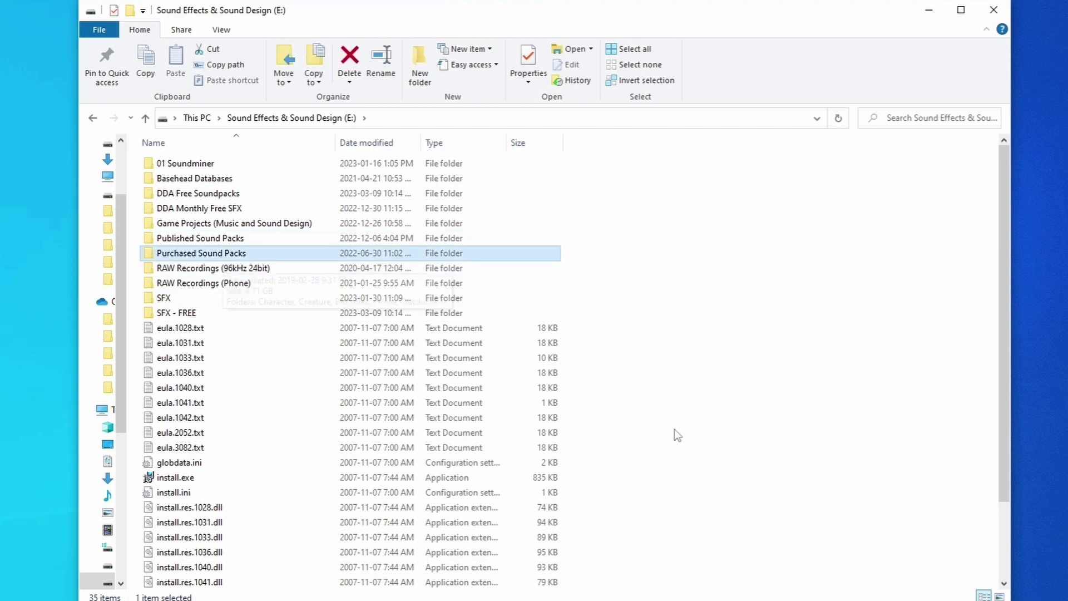
pyautogui.click(780, 500)
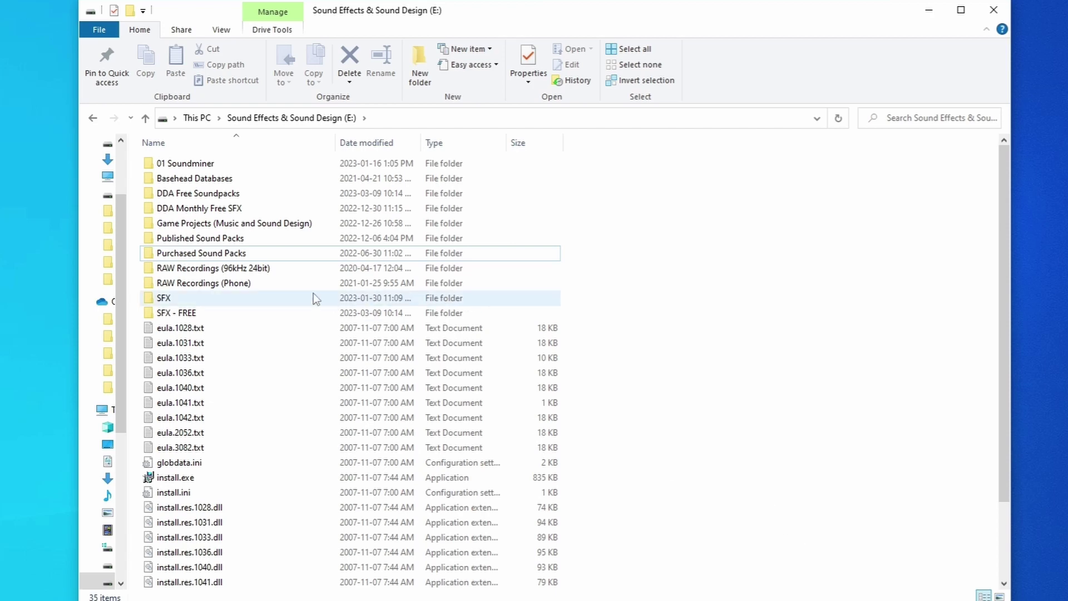
pyautogui.click(250, 268)
pyautogui.click(247, 282)
pyautogui.click(245, 269)
pyautogui.click(234, 282)
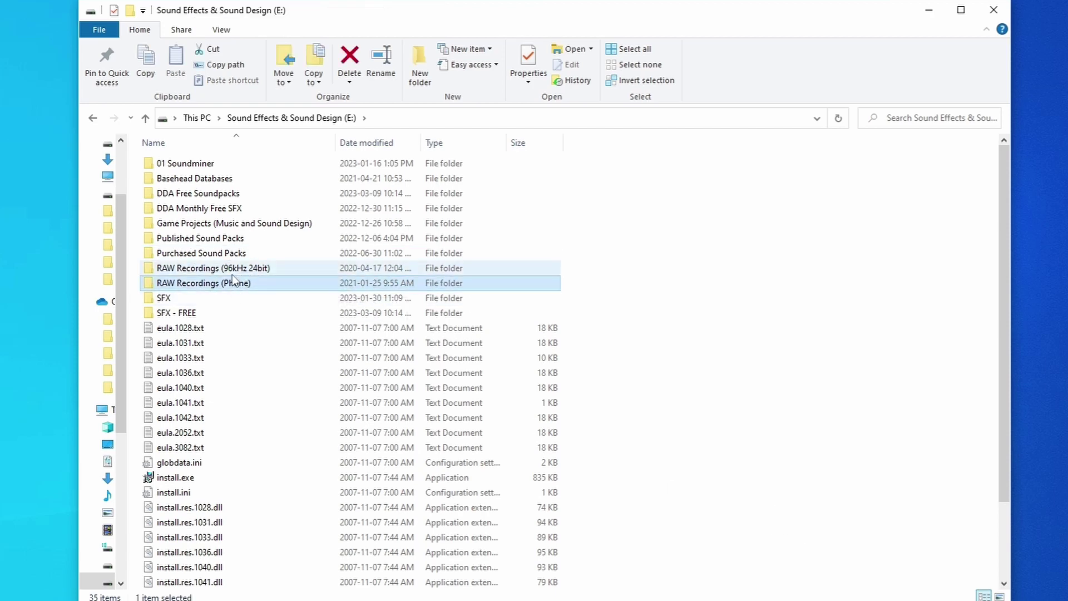
pyautogui.click(231, 273)
pyautogui.click(770, 476)
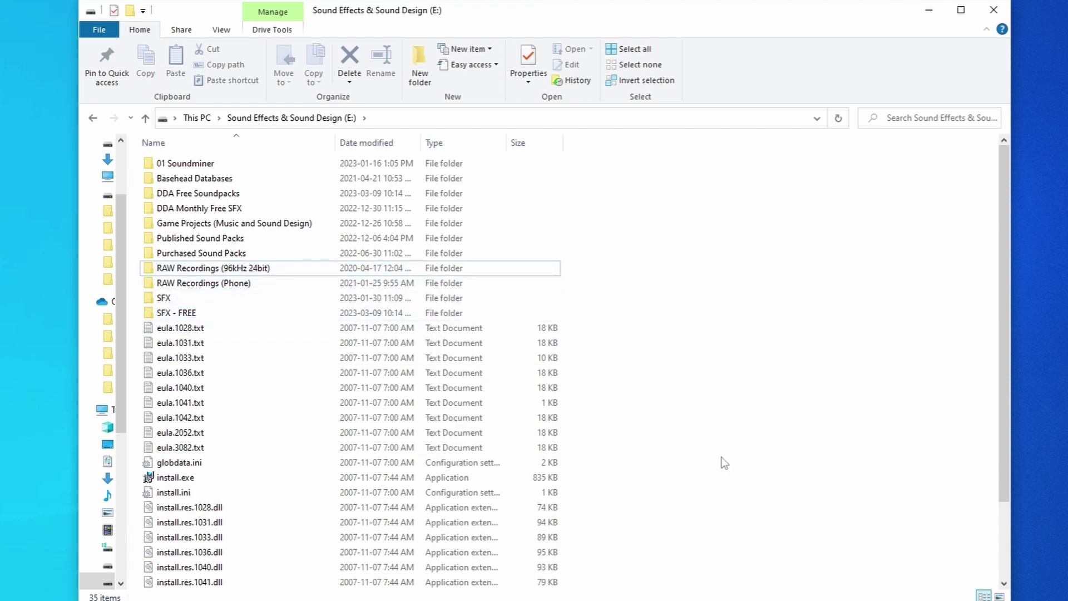
# - Look through the source folders inside SFX - FREE and return to the drive's root
pyautogui.click(169, 299)
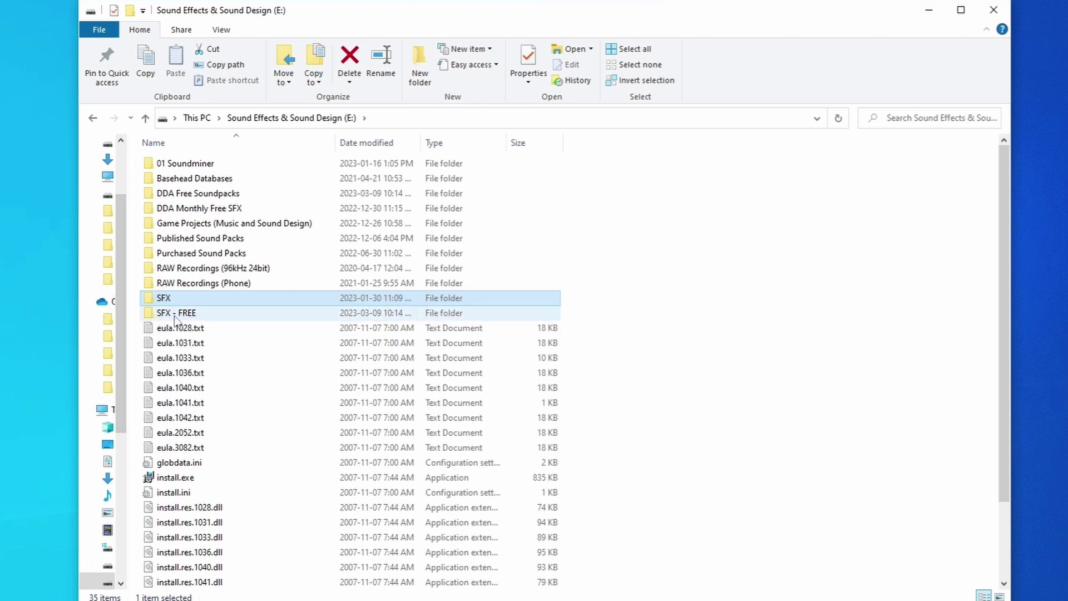
pyautogui.doubleClick(176, 313)
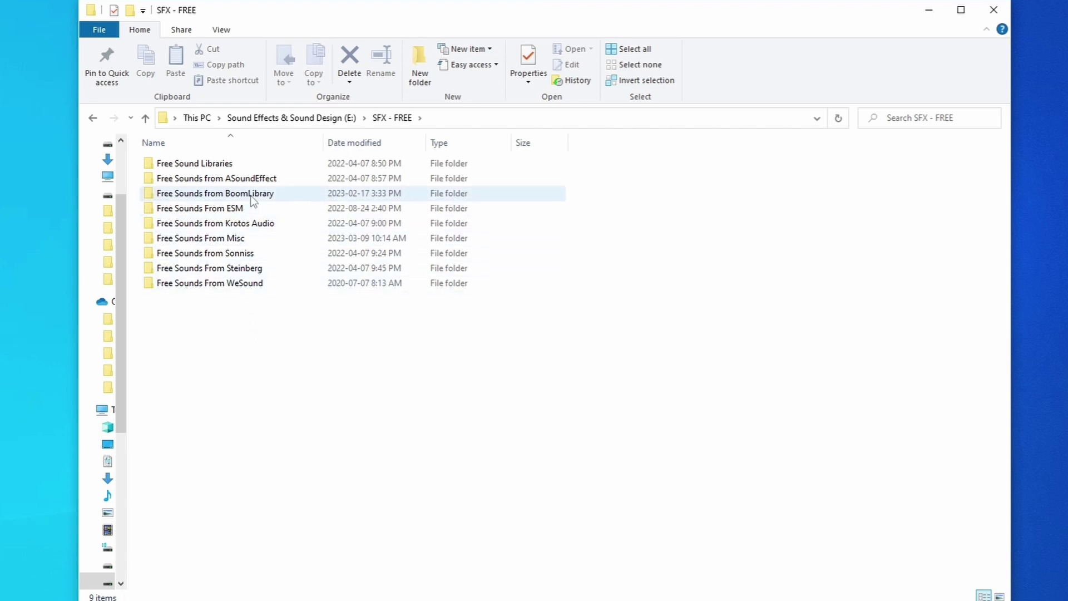
pyautogui.click(146, 118)
# - Open the SFX folder and look through its whole list of sound category folders
pyautogui.doubleClick(170, 298)
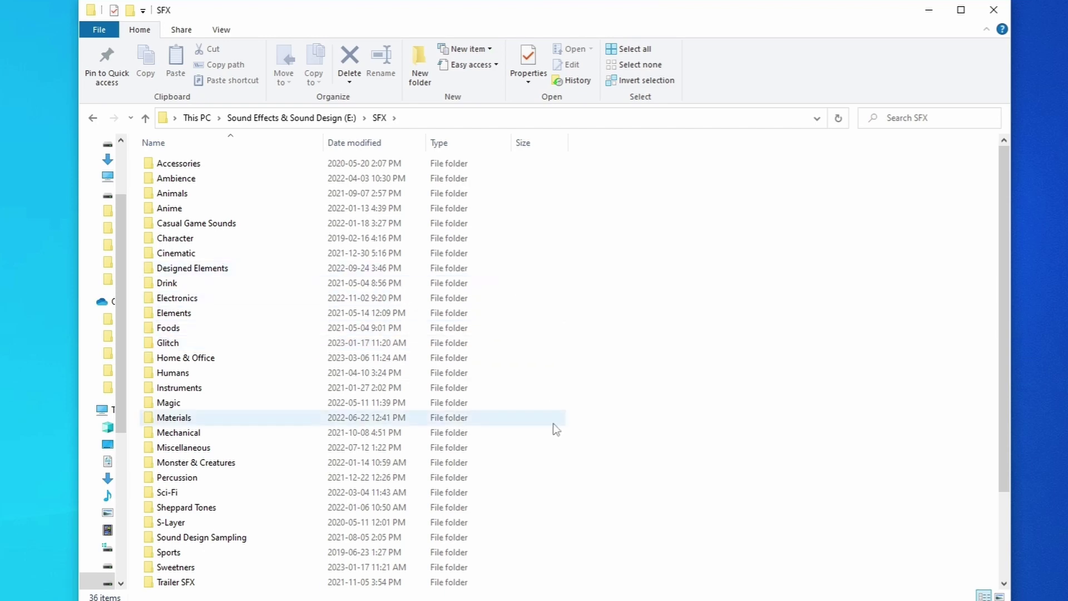
pyautogui.scroll(-3, 550, 482)
pyautogui.scroll(3, 547, 479)
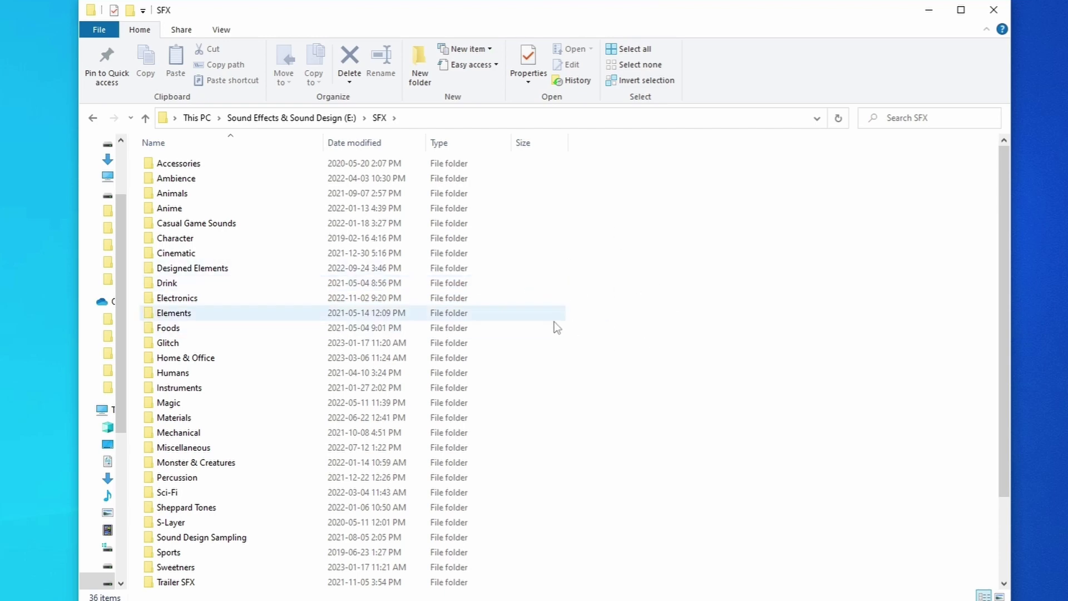
pyautogui.scroll(-3, 587, 346)
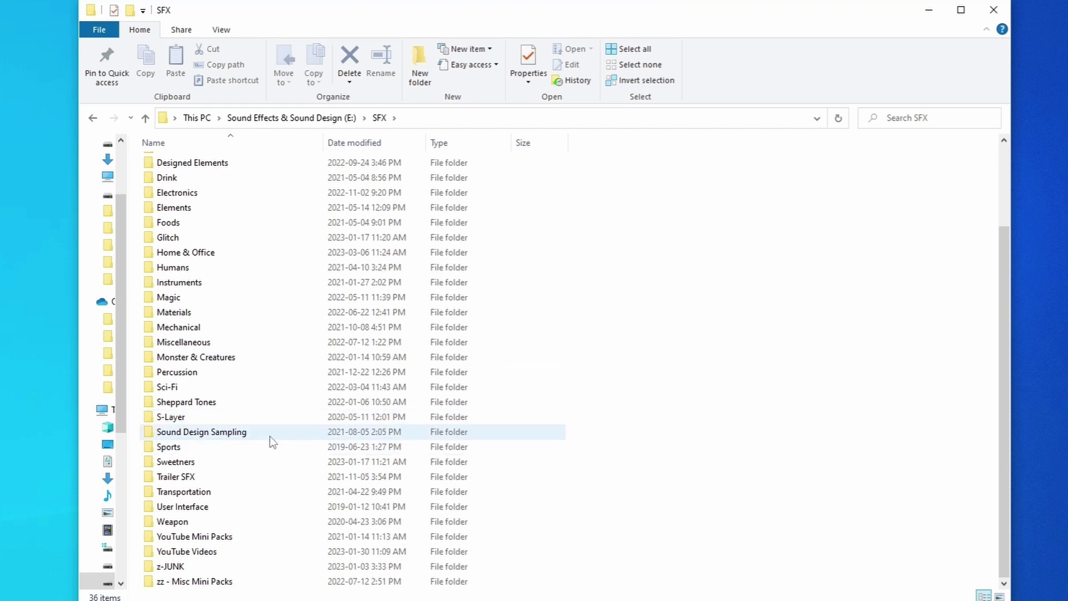
# - Inspect the Weapon category's subfolders down to Gun and Sci-Fi Gun, and go back up to the SFX folder
pyautogui.doubleClick(207, 522)
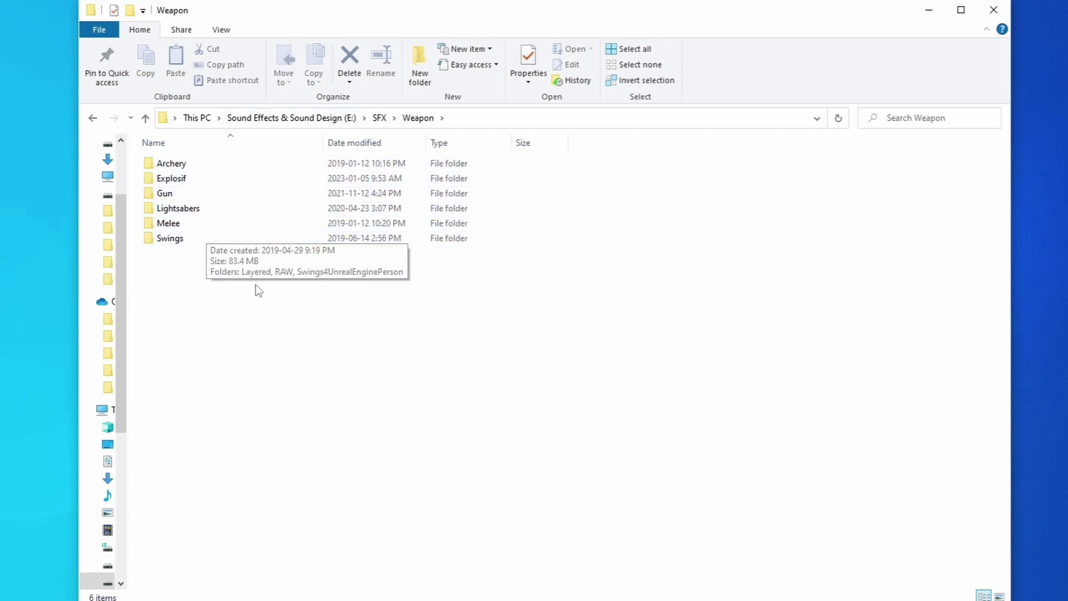
pyautogui.click(379, 118)
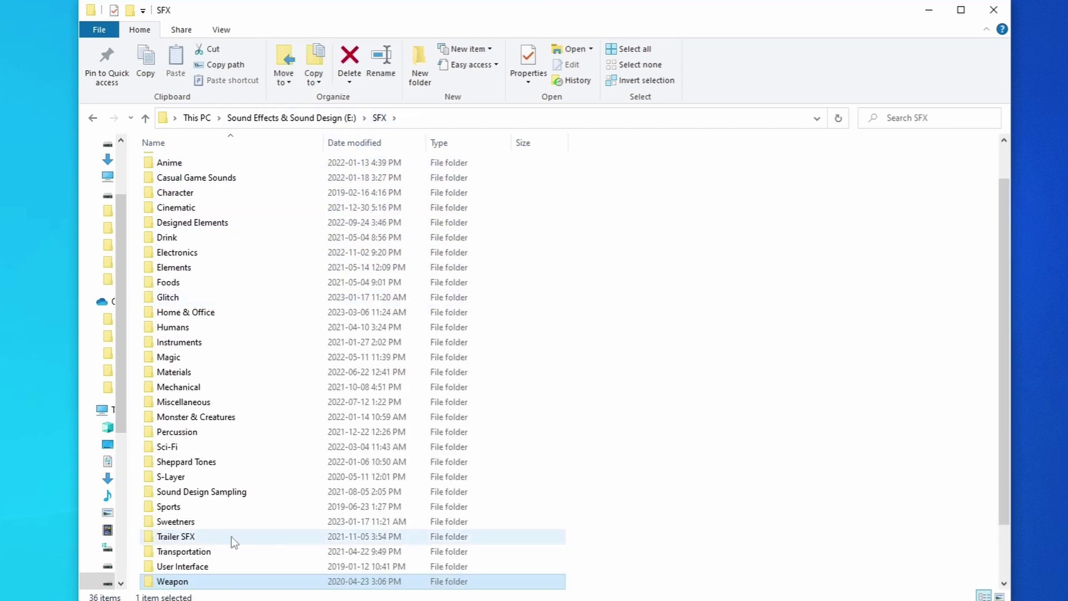
pyautogui.doubleClick(192, 582)
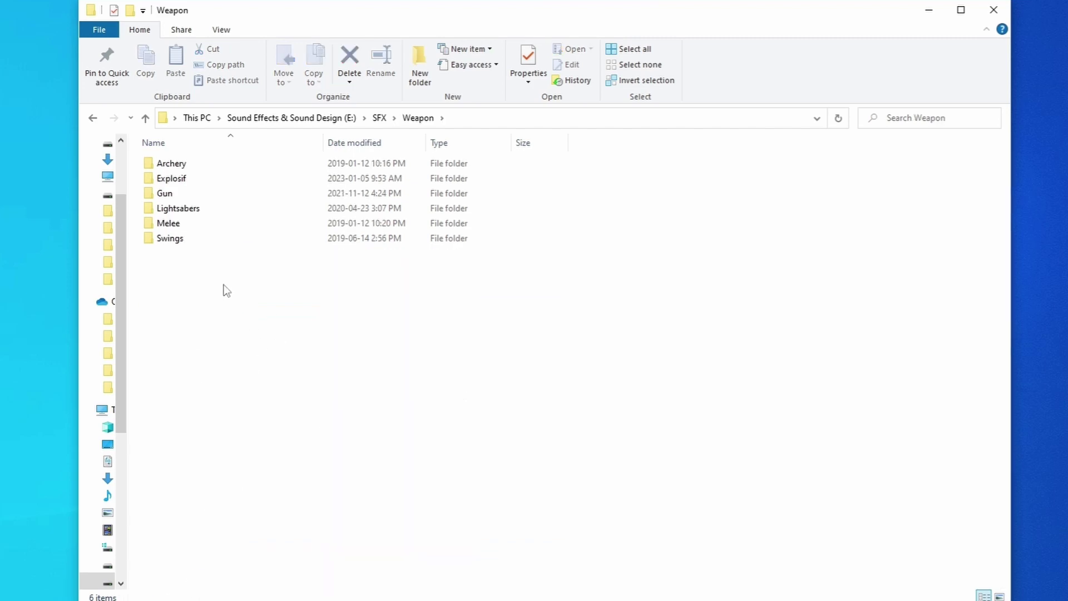
pyautogui.doubleClick(183, 193)
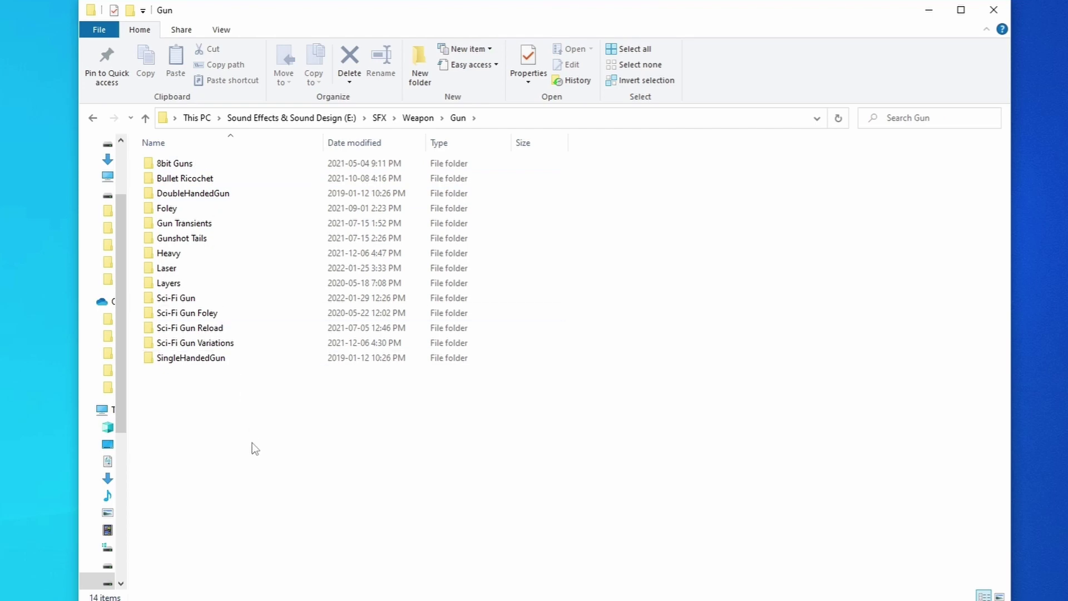
pyautogui.doubleClick(201, 299)
pyautogui.click(458, 118)
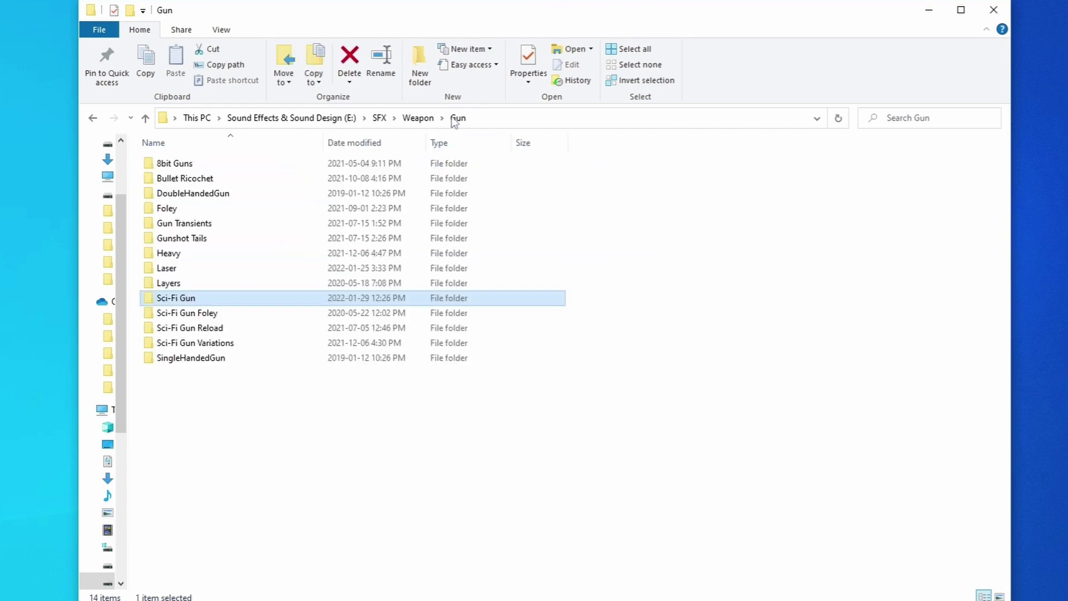
pyautogui.click(323, 454)
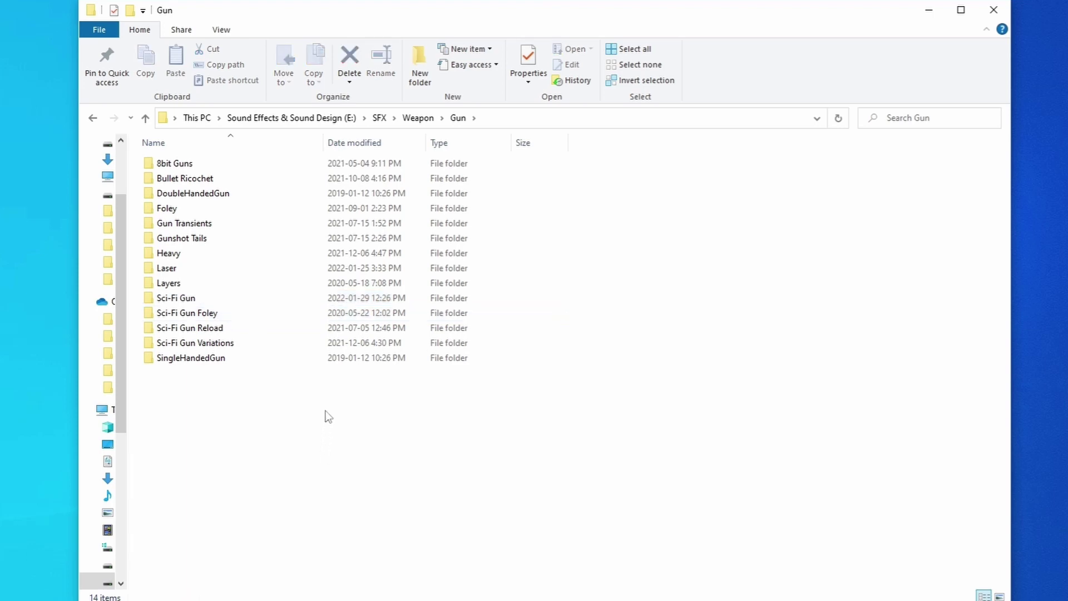
pyautogui.click(145, 118)
# - Inspect the WAV files in Home & Office > Can Opener and return to the SFX folder
pyautogui.scroll(2, 403, 409)
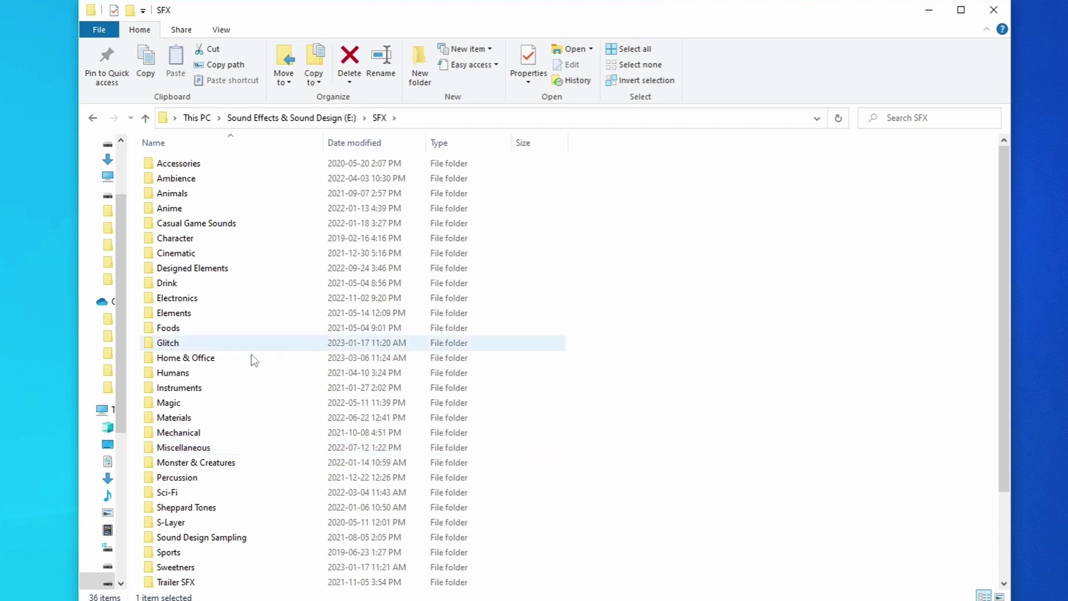
pyautogui.doubleClick(223, 358)
pyautogui.doubleClick(242, 242)
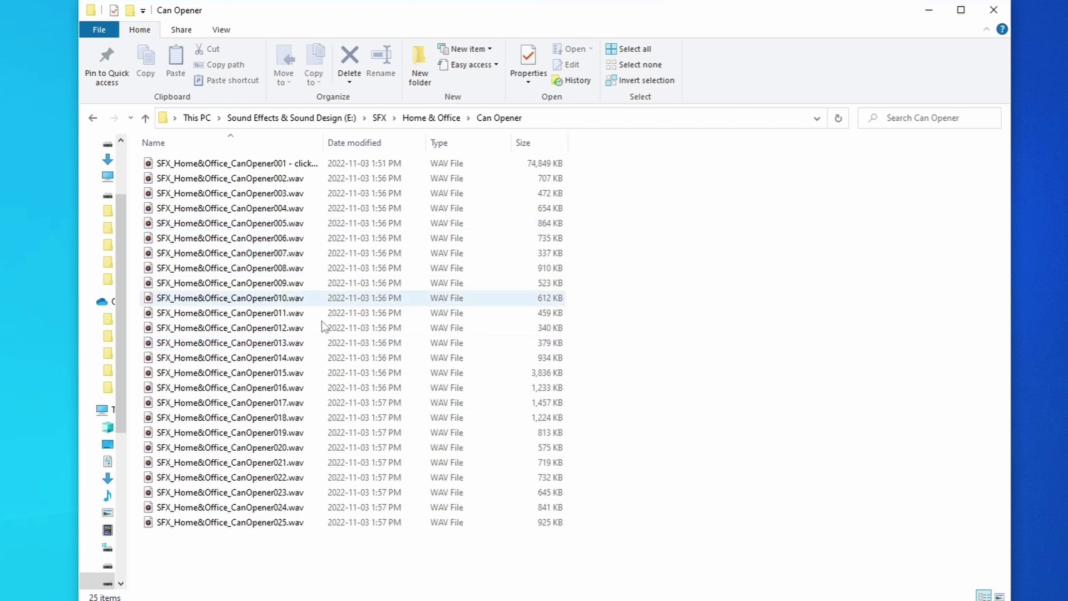
pyautogui.click(146, 118)
pyautogui.click(145, 119)
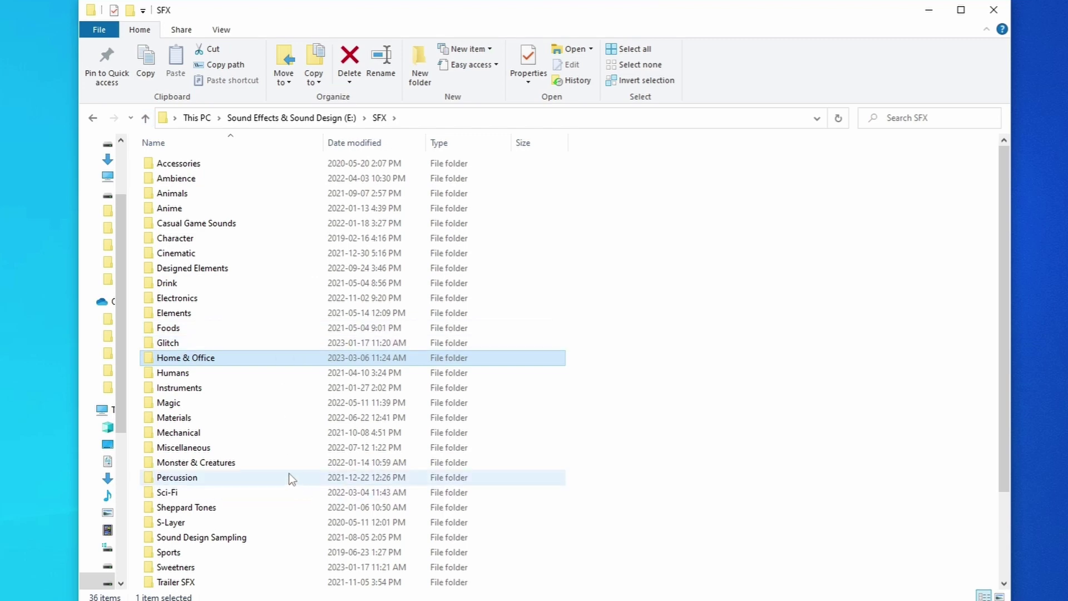
# - Inspect the WAV files in Sci-Fi > Organic and go back up to the SFX folder
pyautogui.doubleClick(239, 493)
pyautogui.doubleClick(218, 253)
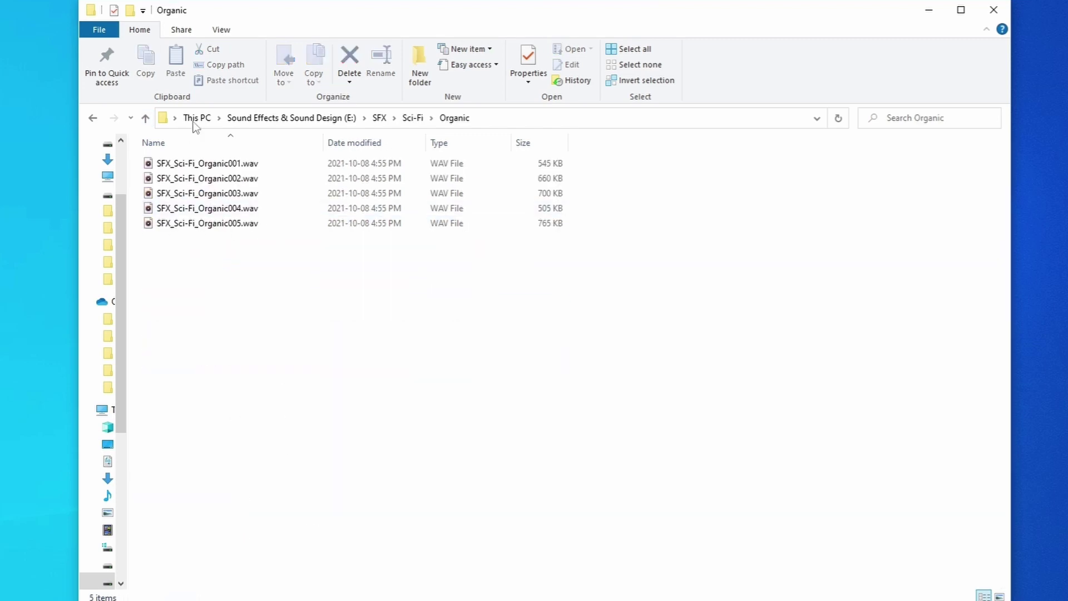
pyautogui.click(146, 119)
pyautogui.click(146, 119)
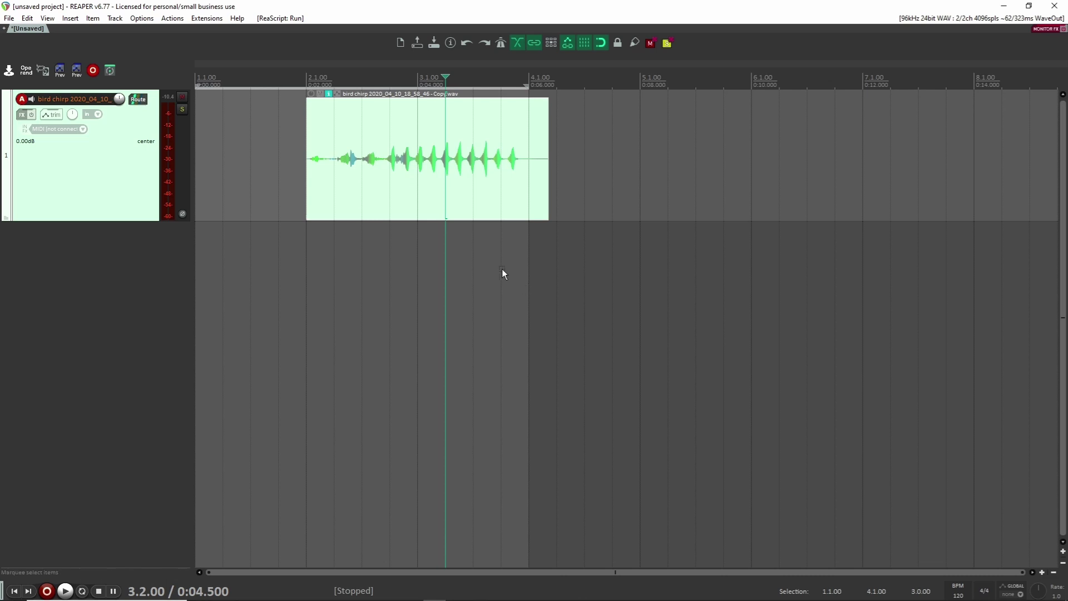
# - Switch to REAPER and show the mixer together with the docked Media Explorer, enlarged to list more files
pyautogui.hotkey('ctrl', 'm')
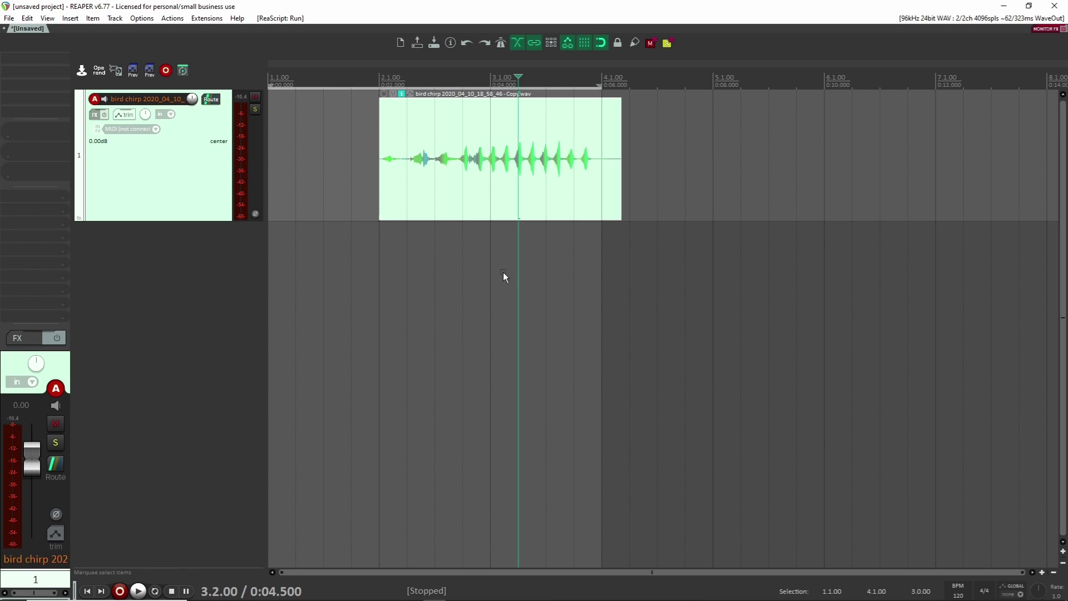
pyautogui.hotkey('ctrl', 'alt', 'x')
pyautogui.moveTo(763, 447); pyautogui.dragTo(748, 242)
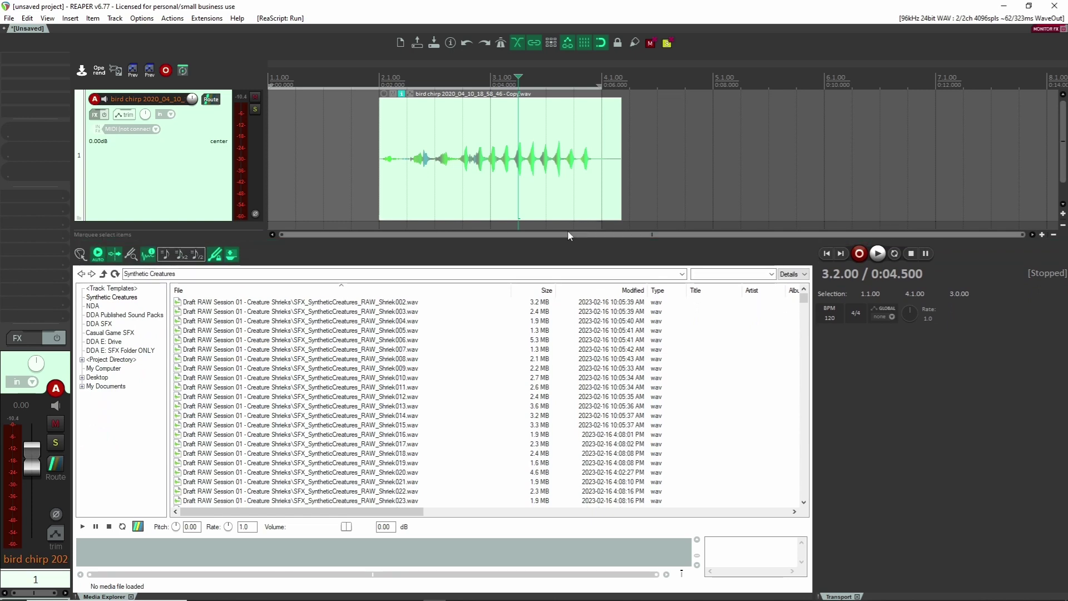
# - Browse the files of the DDA E: SFX Folder ONLY shortcut in the Media Explorer, then hide the explorer
pyautogui.click(134, 351)
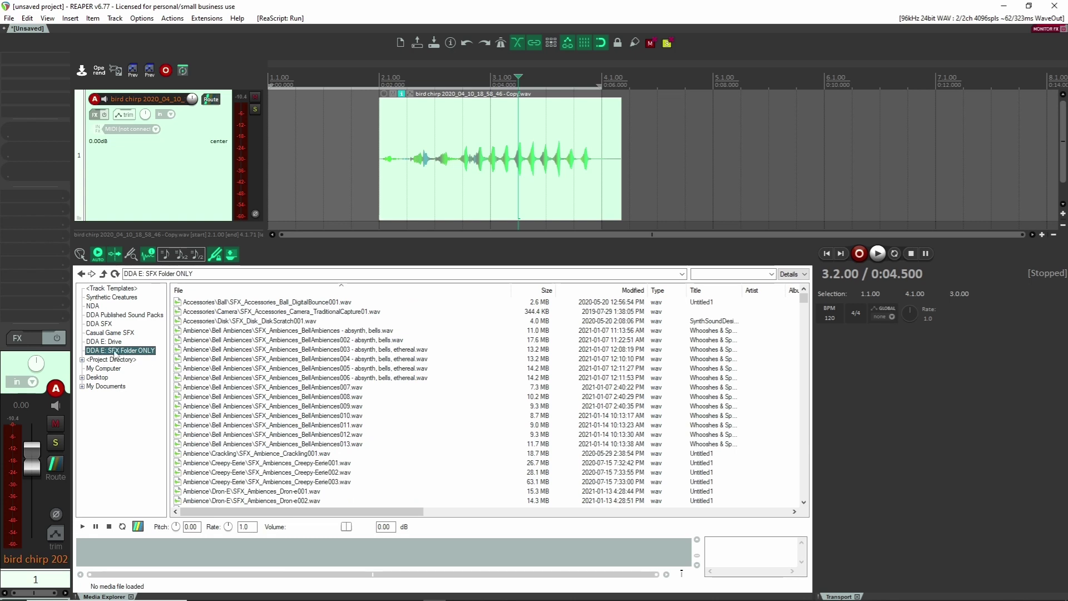
pyautogui.click(694, 273)
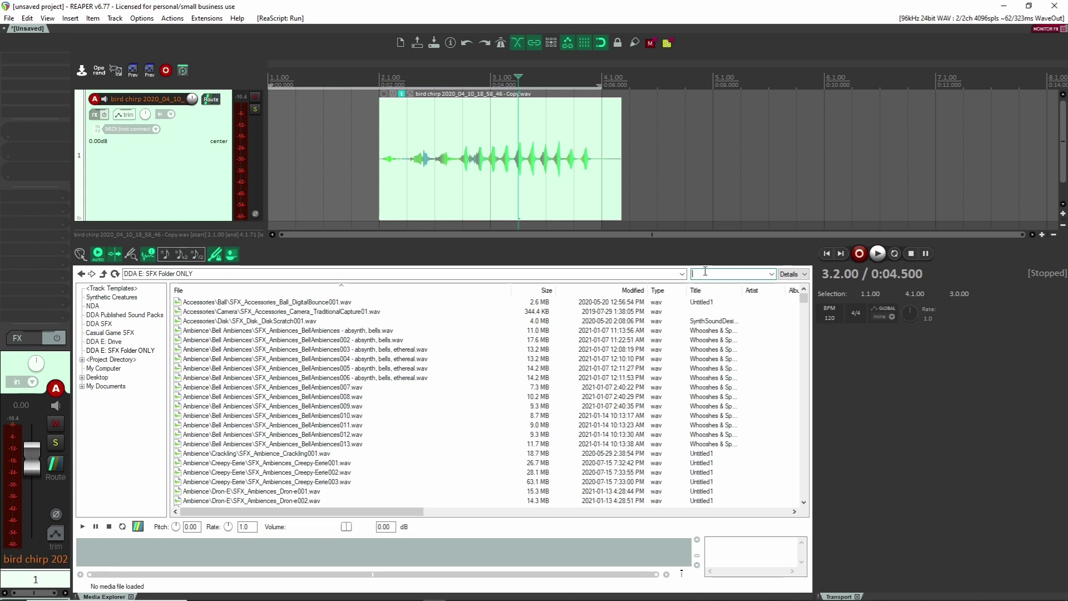
pyautogui.click(143, 351)
pyautogui.click(723, 275)
pyautogui.moveTo(715, 241); pyautogui.dragTo(742, 273)
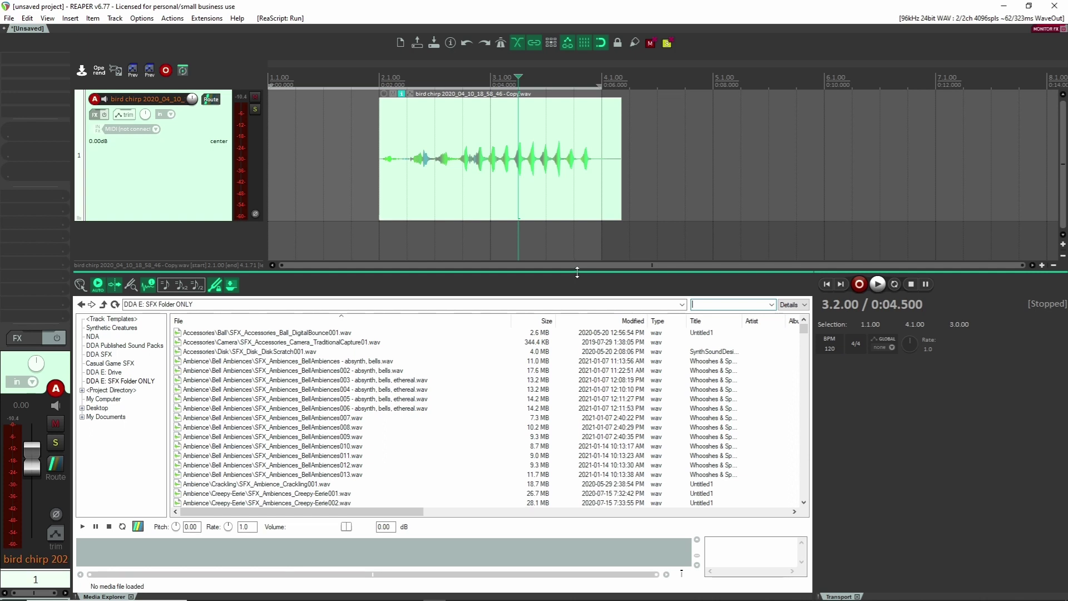
pyautogui.hotkey('ctrl', 'alt', 'x')
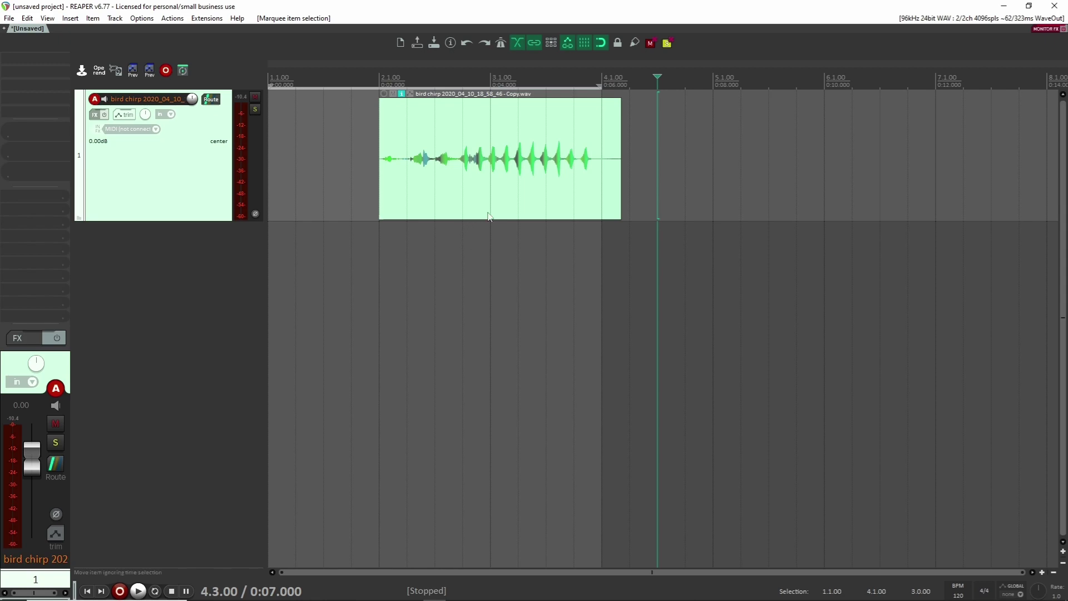
# - Select the bird chirp item, find the ucs actions and run the acendan_UCS Renaming Tool.lua script
pyautogui.click(509, 170)
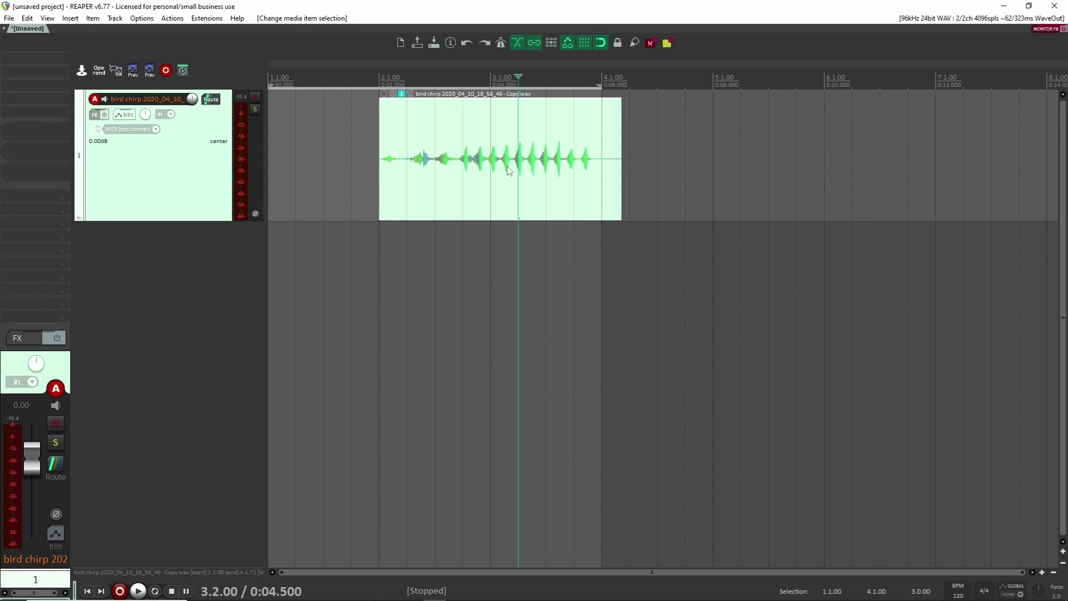
pyautogui.hotkey('shift', '/')
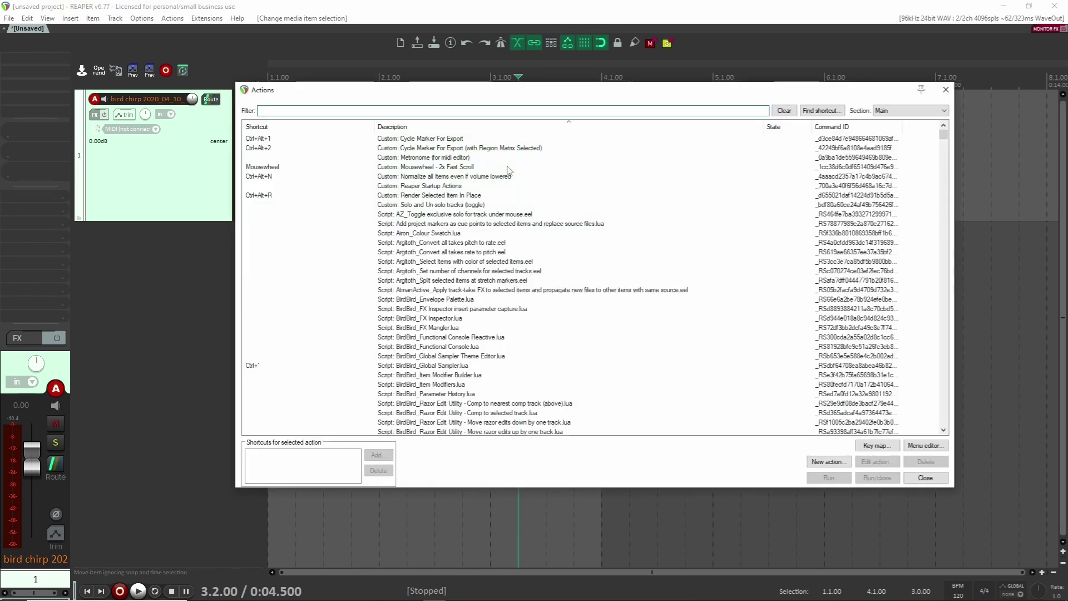
pyautogui.write('ucs')
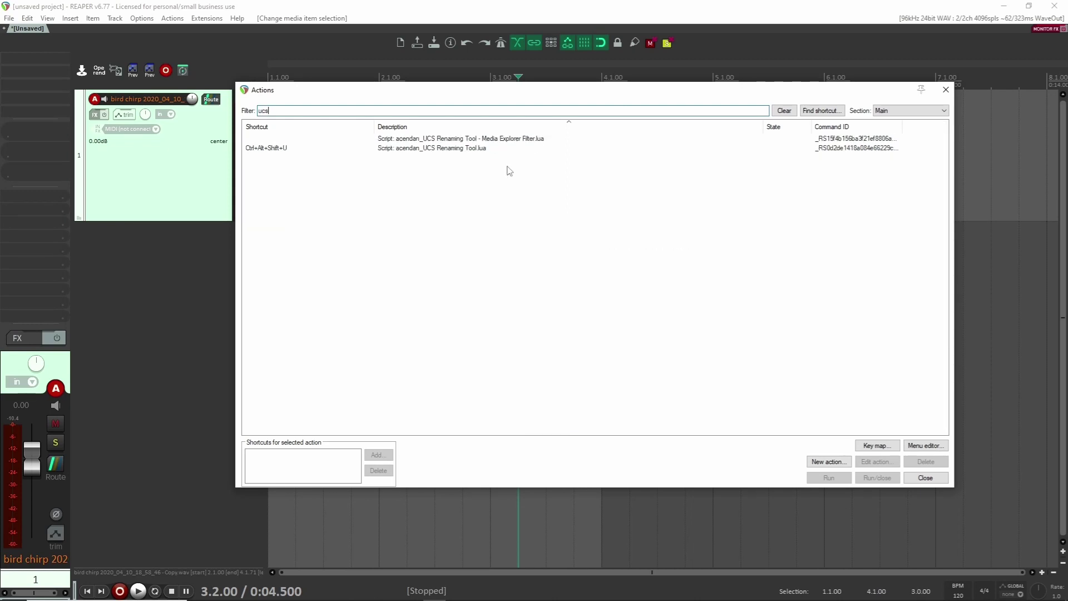
pyautogui.click(407, 148)
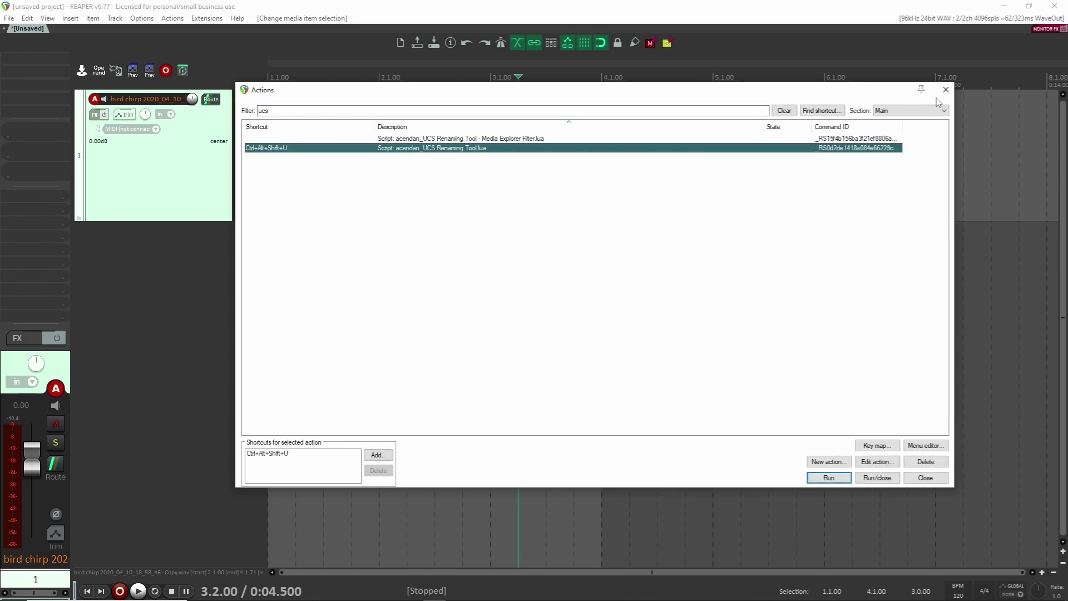
pyautogui.click(828, 477)
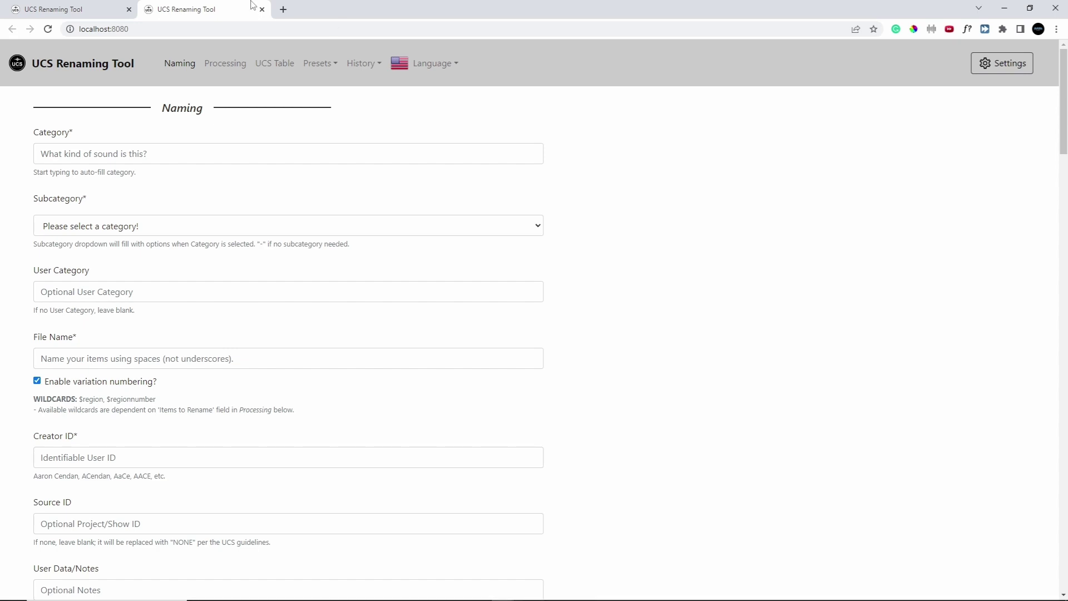
# - Search the Universal Category System table for bird and fill the naming form with category BIRDS, subcategory MISC
pyautogui.scroll(-3, 529, 217)
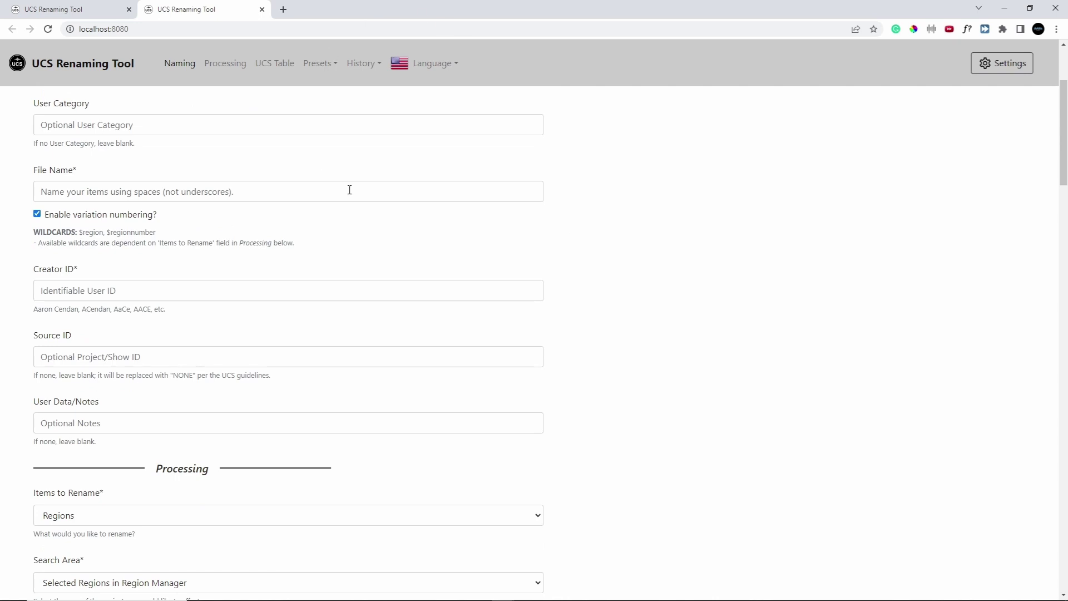
pyautogui.scroll(3, 336, 200)
pyautogui.click(81, 156)
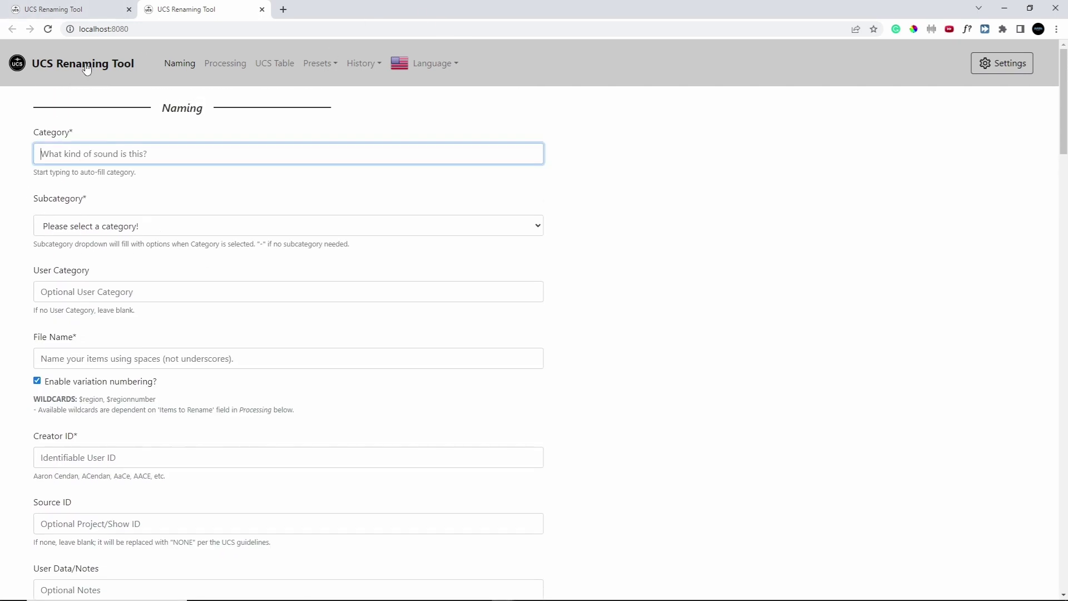
pyautogui.scroll(-1, 236, 172)
pyautogui.scroll(1, 217, 183)
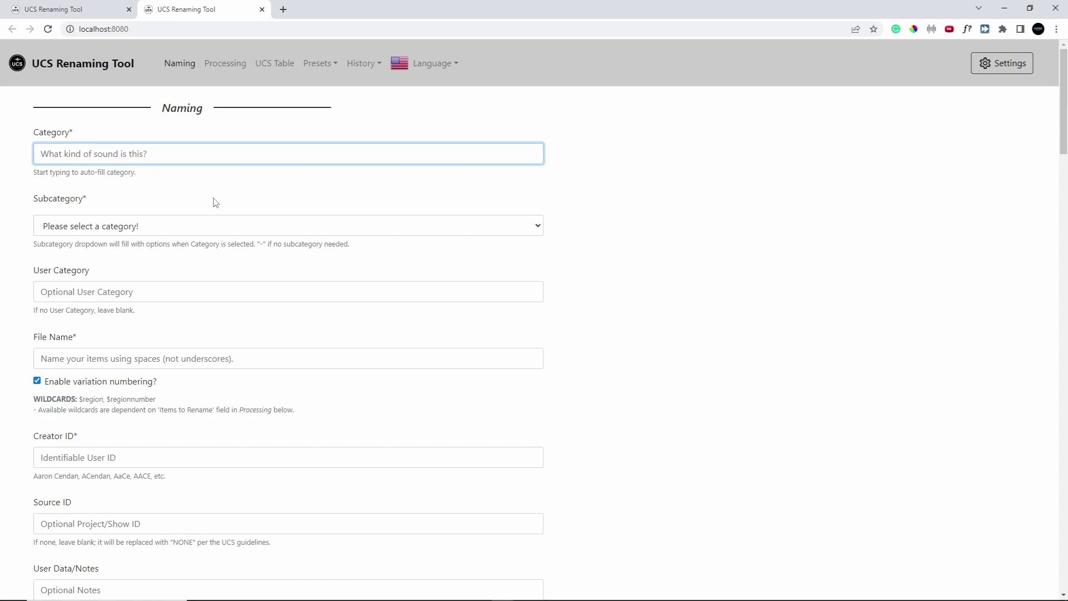
pyautogui.scroll(-10, 629, 322)
pyautogui.click(125, 377)
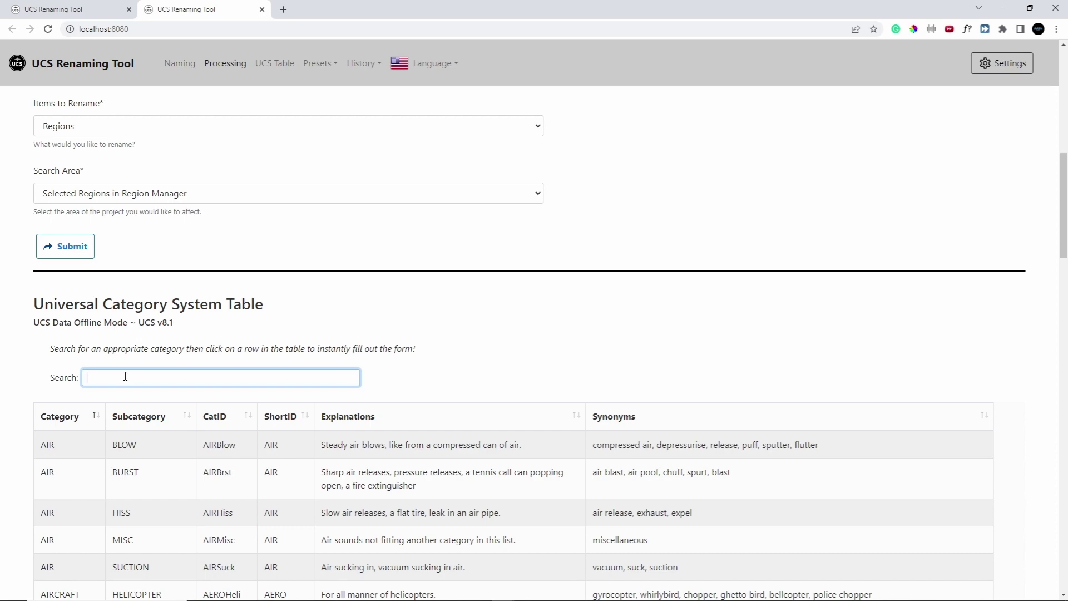
pyautogui.write('airc')
pyautogui.scroll(10, 126, 376)
pyautogui.scroll(-11, 360, 288)
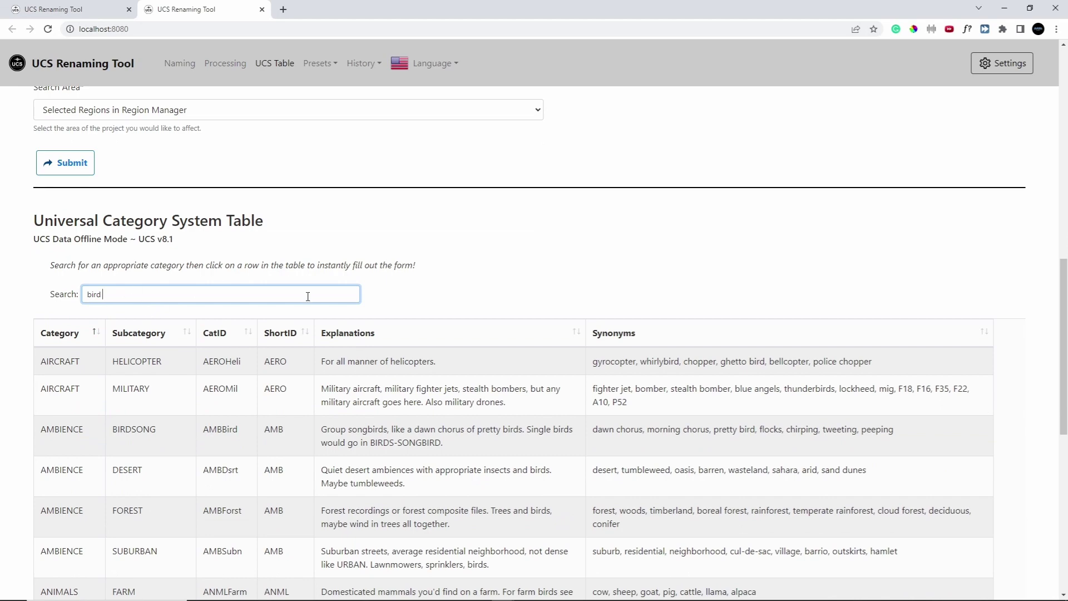
pyautogui.scroll(-3, 434, 289)
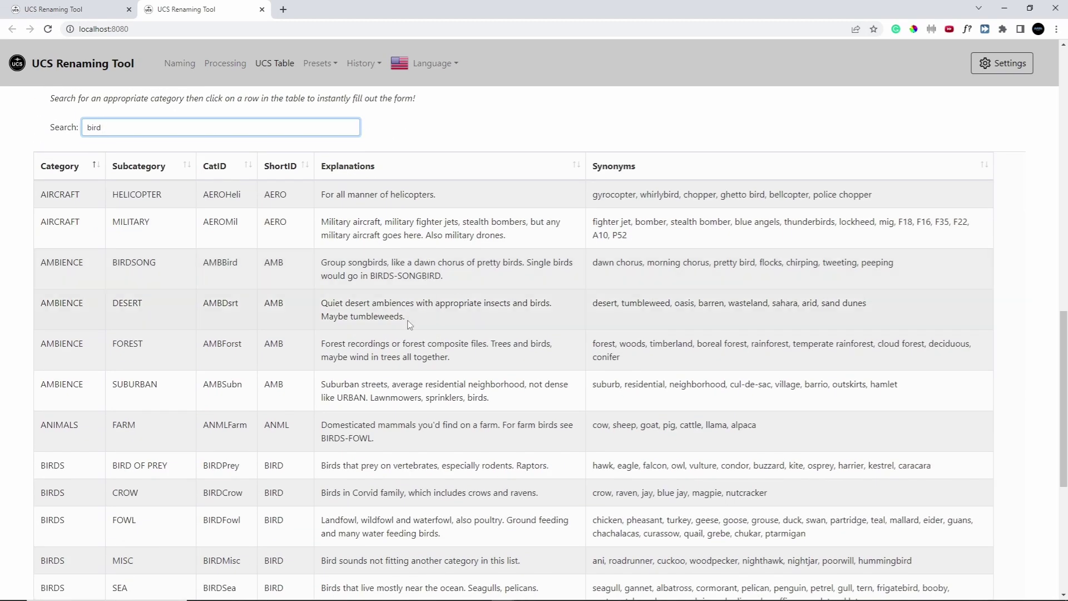
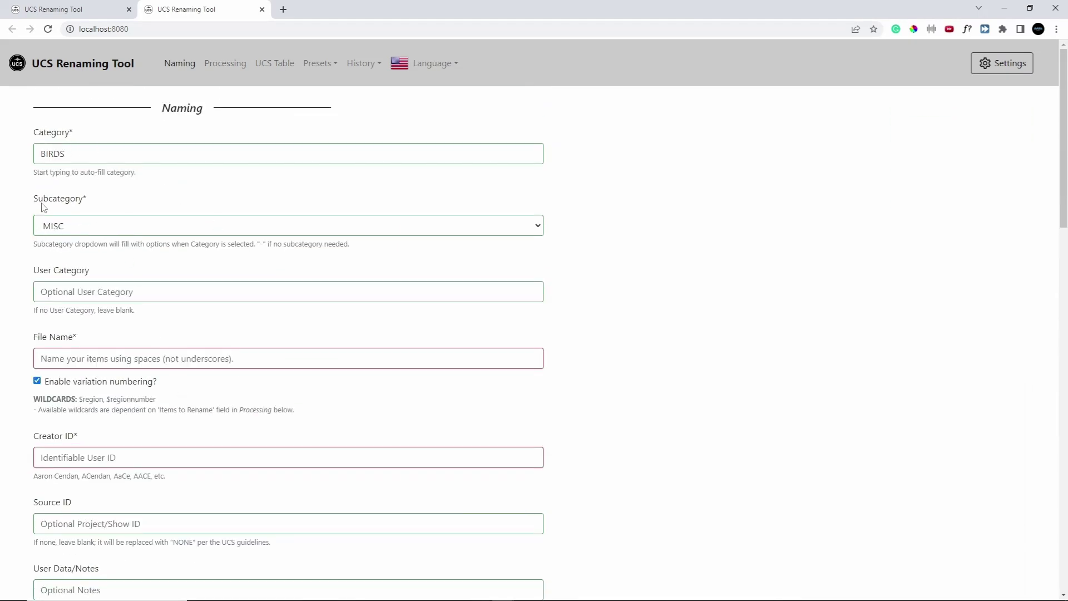
# - Set the file name to bird chirp isolated 001 and fill in the Creator ID in the naming form
pyautogui.click(110, 358)
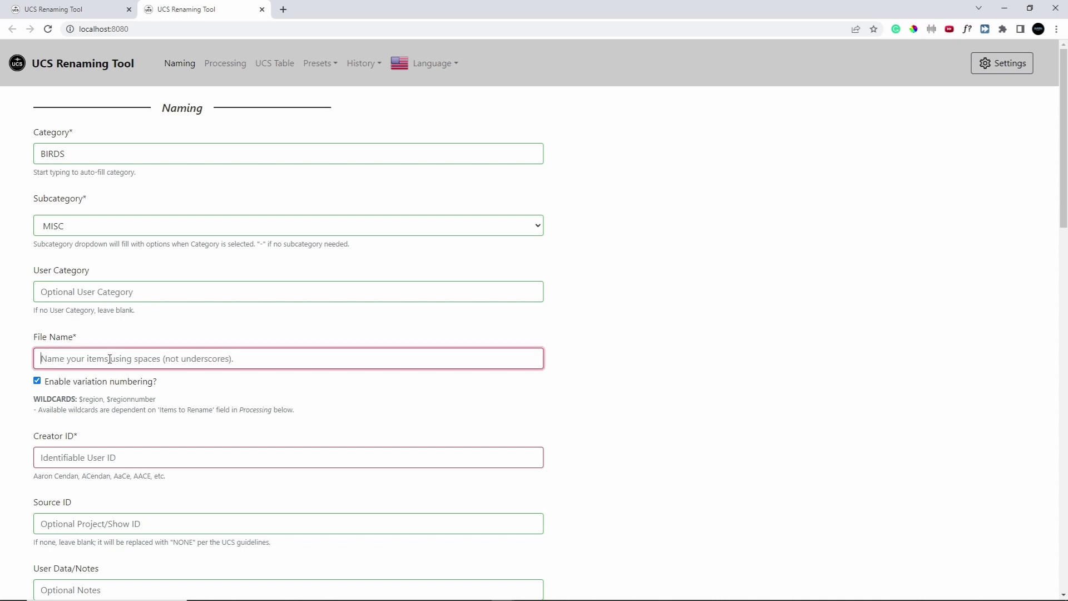
pyautogui.write('bird chi')
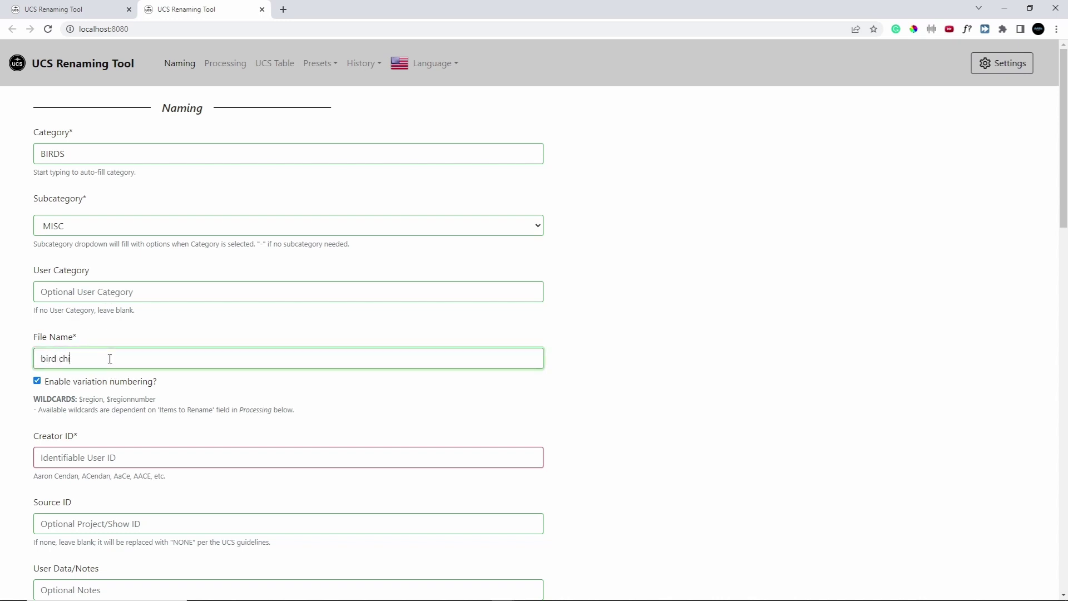
pyautogui.write('rp isolated 001')
pyautogui.scroll(-1, 145, 310)
pyautogui.click(96, 396)
pyautogui.write('DDUMAIS')
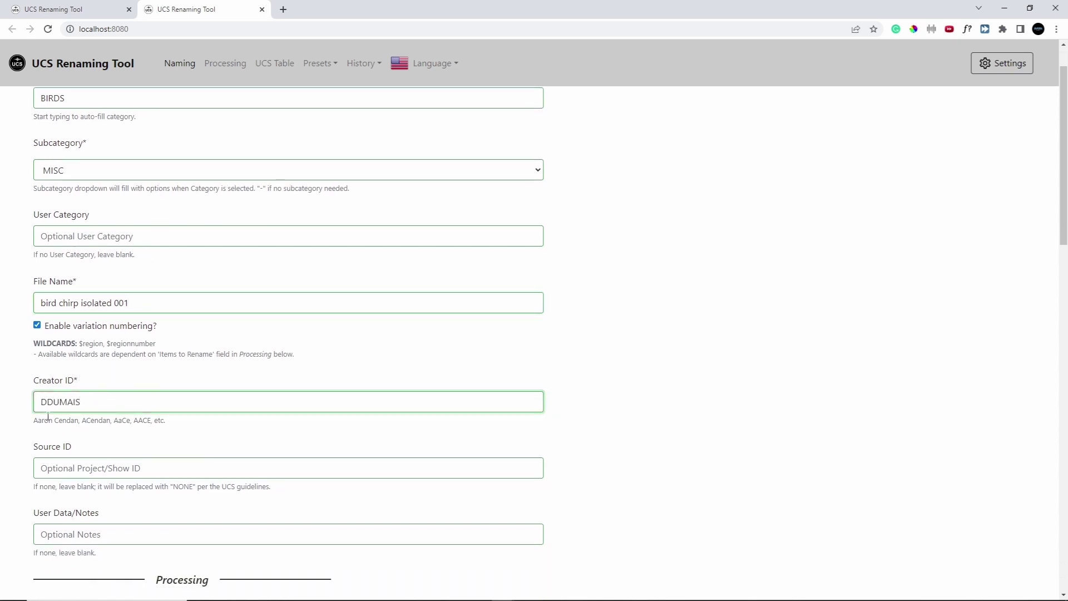
pyautogui.scroll(-1, 48, 416)
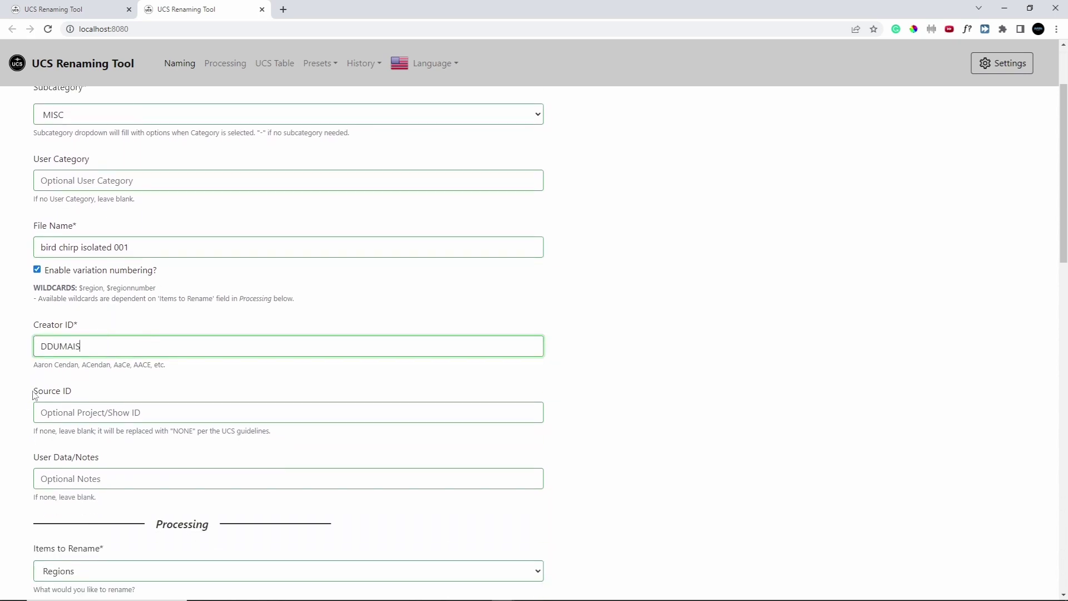
pyautogui.moveTo(34, 365); pyautogui.dragTo(171, 371)
pyautogui.click(30, 386)
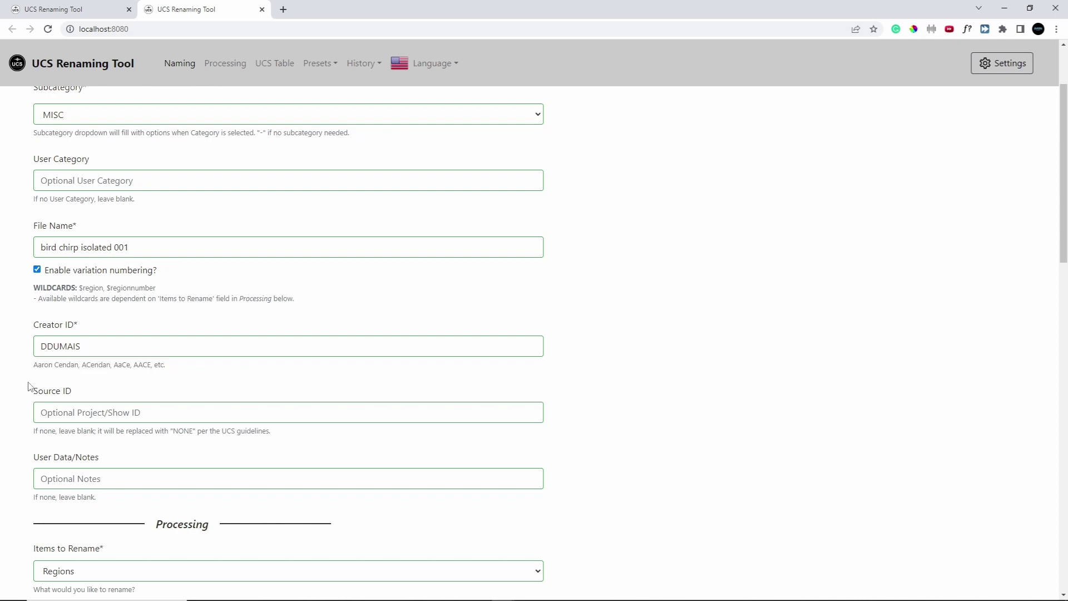
pyautogui.scroll(-2, 22, 373)
pyautogui.scroll(-3, 84, 377)
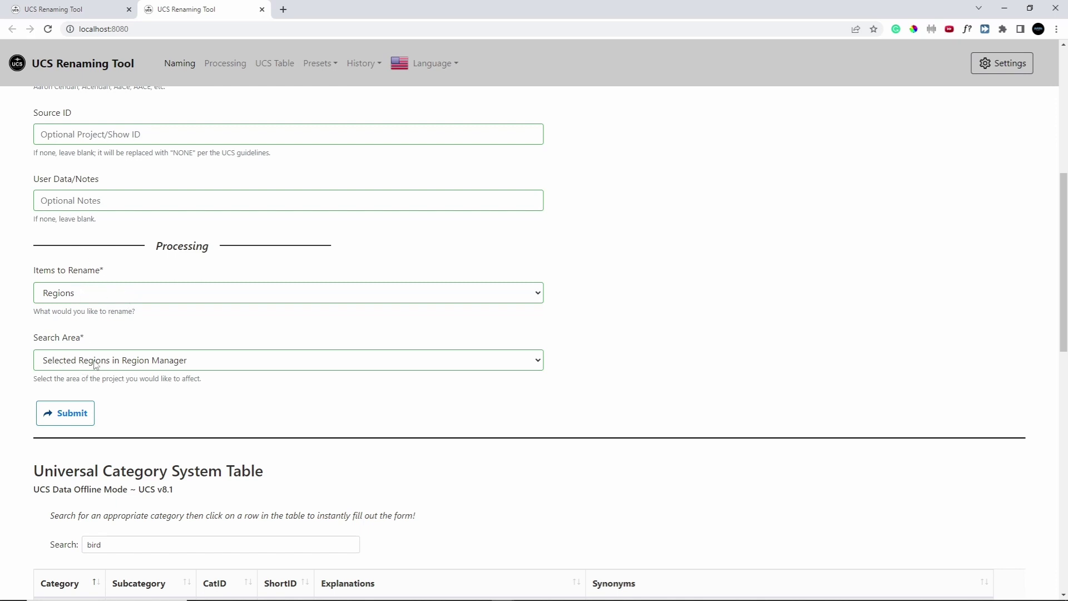
# - Switch back to REAPER, dismissing the action list, and create a region spanning the bird chirp item
pyautogui.click(1005, 7)
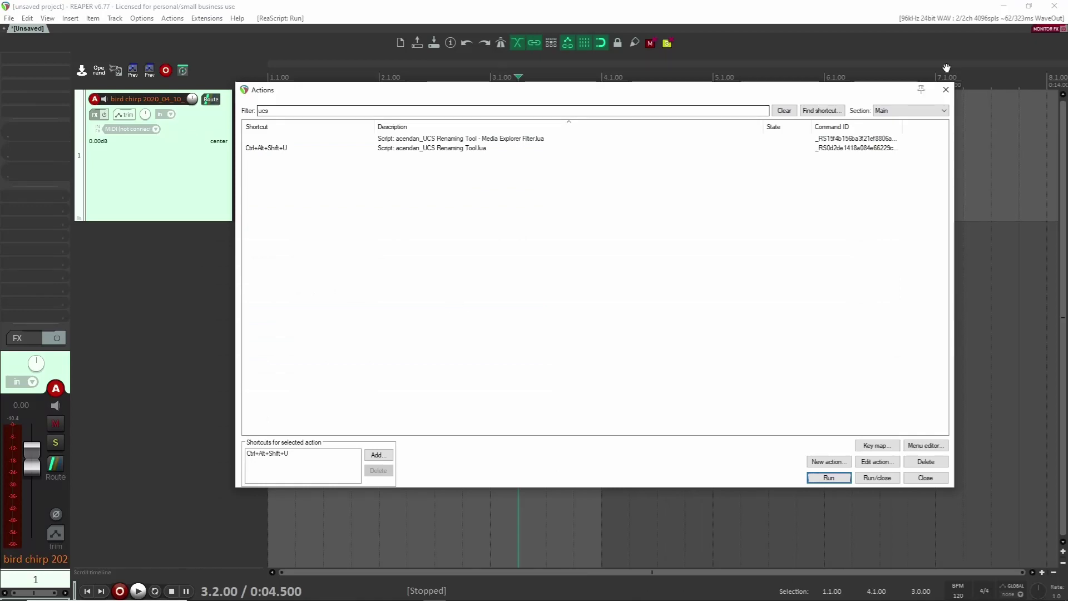
pyautogui.press('Escape')
pyautogui.click(493, 187)
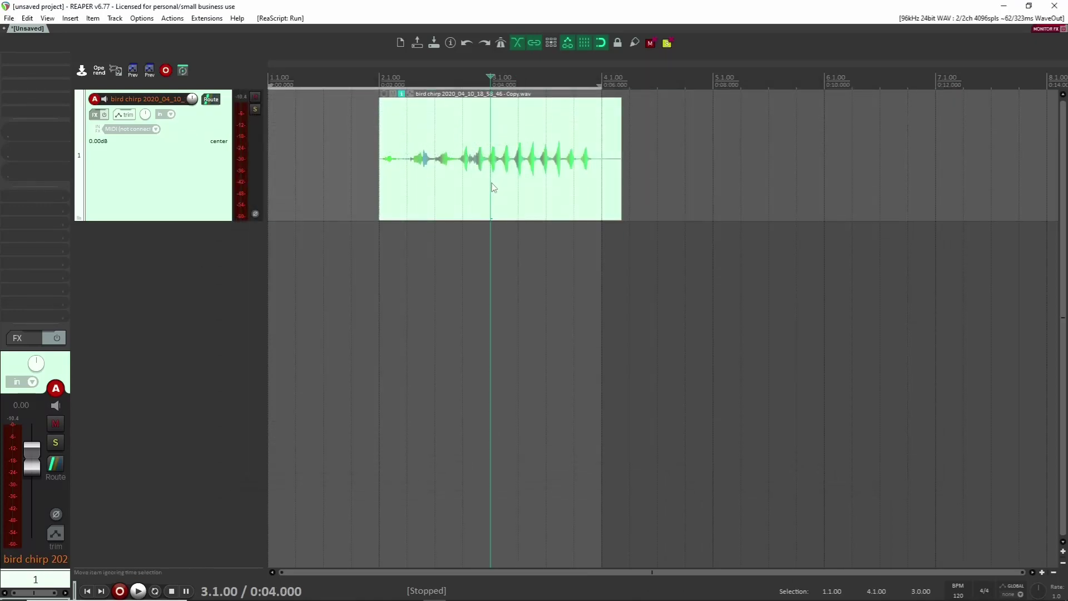
pyautogui.hotkey('shift', 'r')
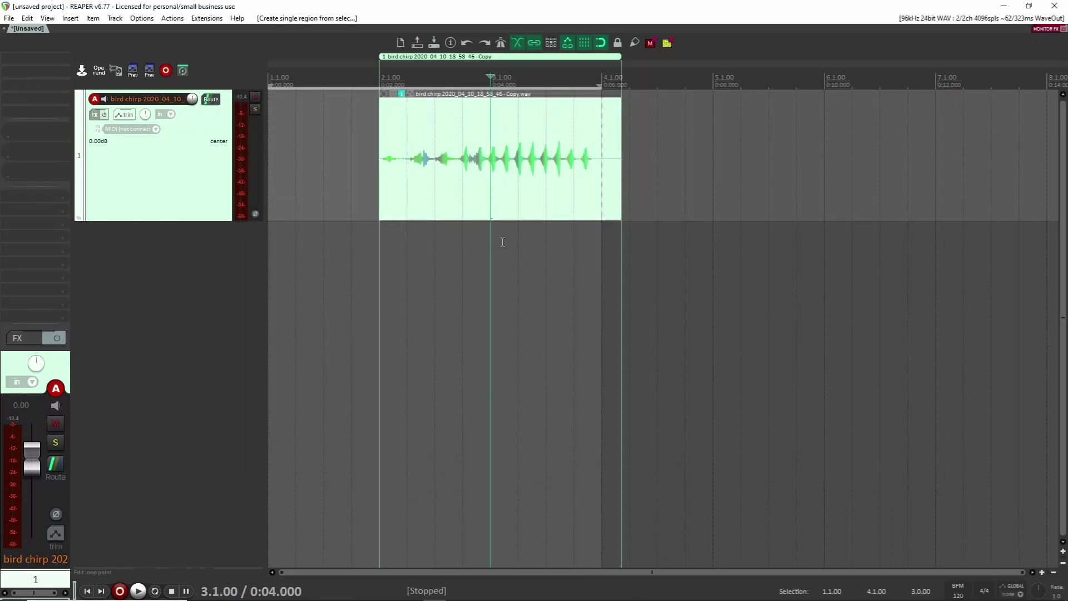
# - Show the Region Render Matrix below the arrangement and enlarge its docked area
pyautogui.hotkey('ctrl', 'alt', 'r')
pyautogui.click(793, 121)
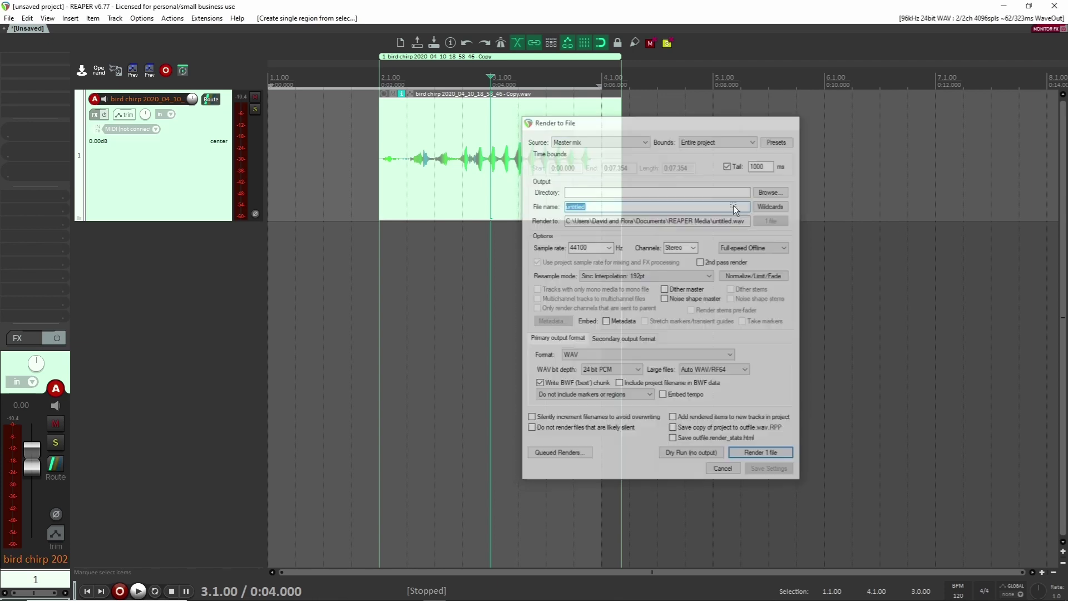
pyautogui.hotkey('alt', 'shift', 'r')
pyautogui.moveTo(563, 554); pyautogui.dragTo(563, 287)
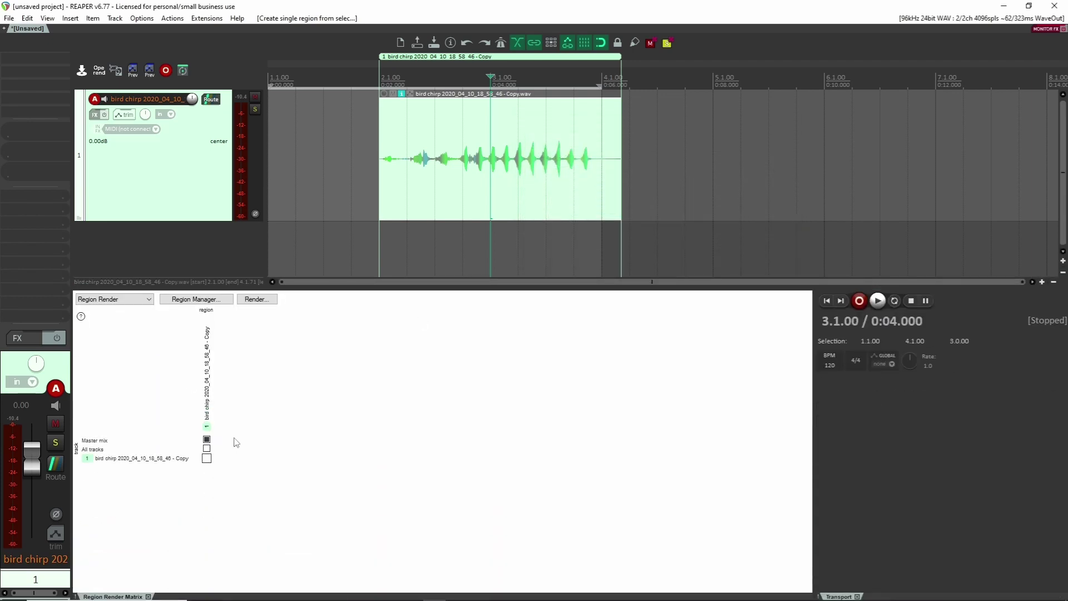
# - Open the Region/Marker Manager, enlarge its window and select the bird chirp region R1
pyautogui.click(256, 299)
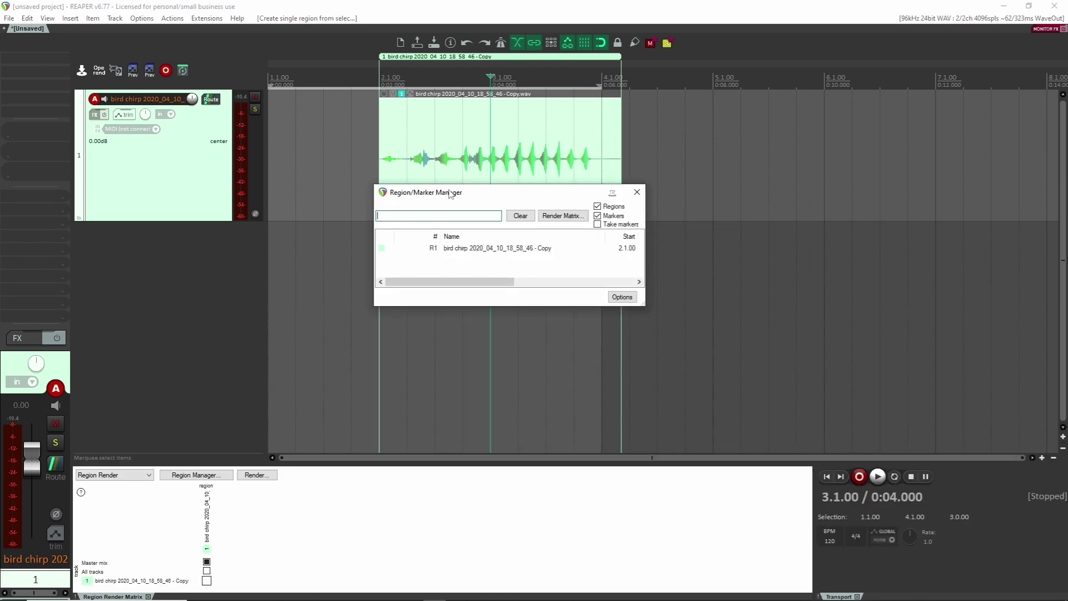
pyautogui.moveTo(645, 305); pyautogui.dragTo(667, 373)
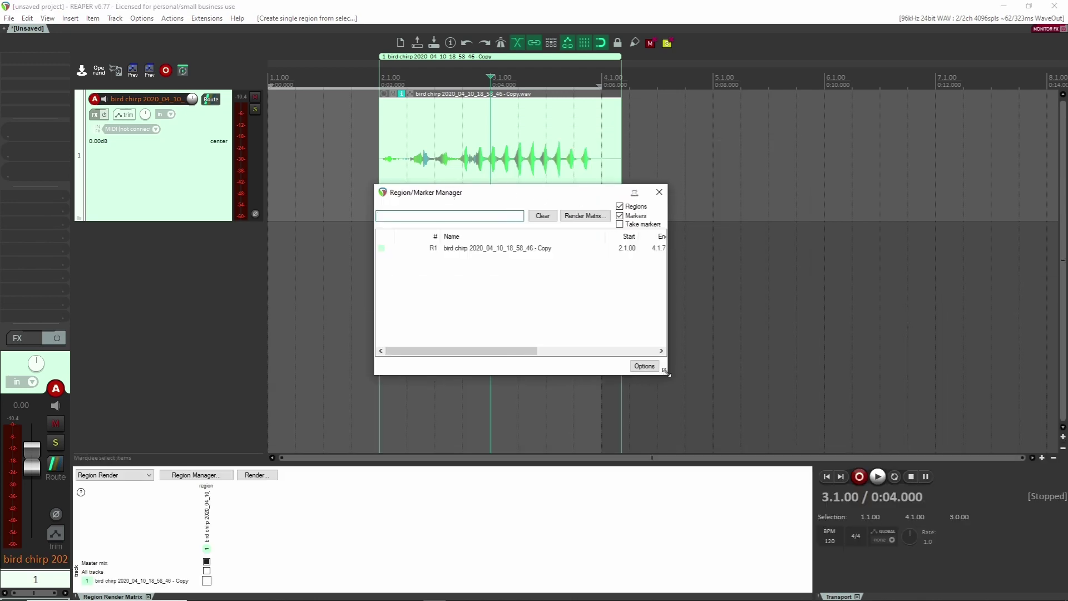
pyautogui.click(497, 250)
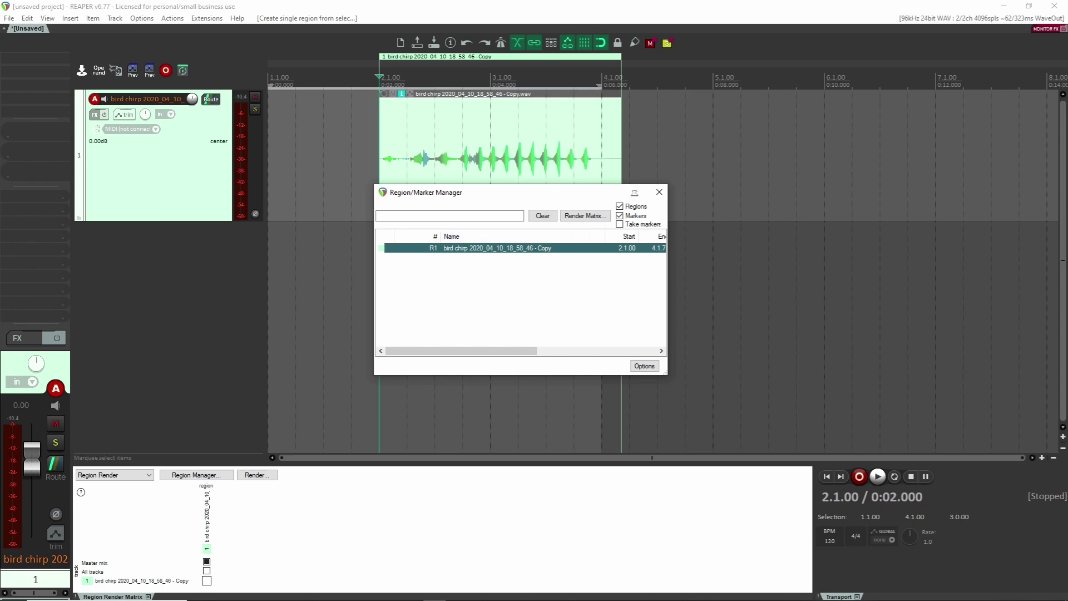
# - Switch to the UCS Renaming Tool in the browser, submit the form for the selected region and return to REAPER
pyautogui.hotkey('alt', 'Tab')
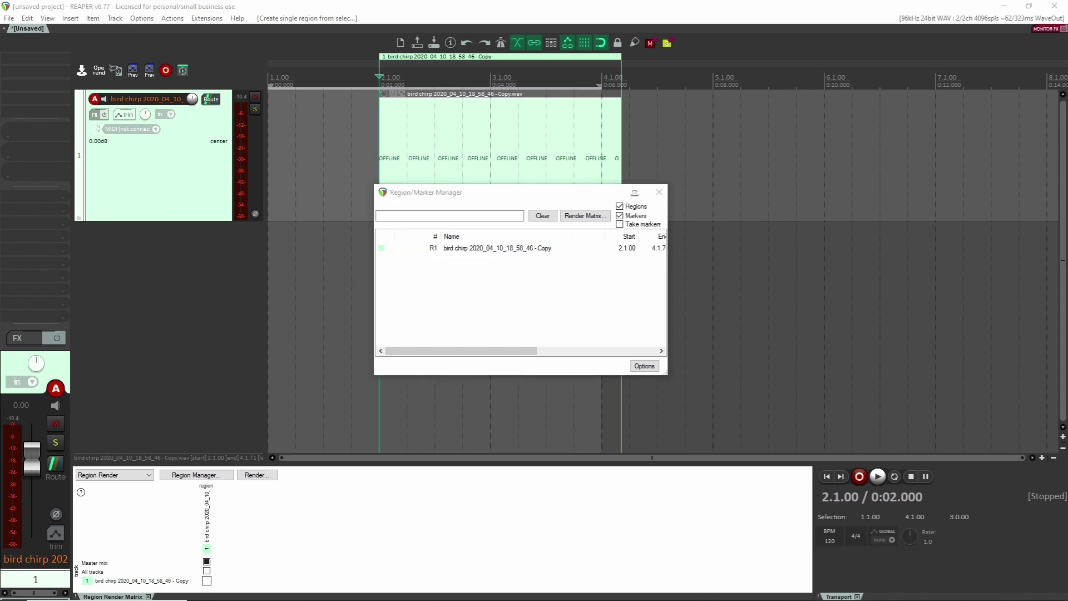
pyautogui.scroll(7, 401, 298)
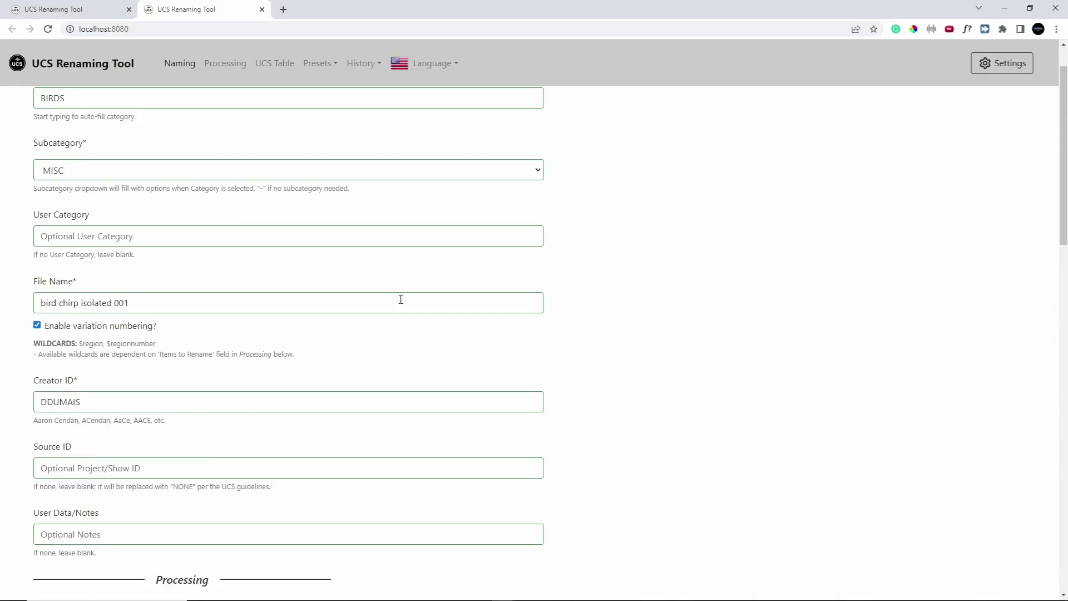
pyautogui.scroll(-10, 417, 329)
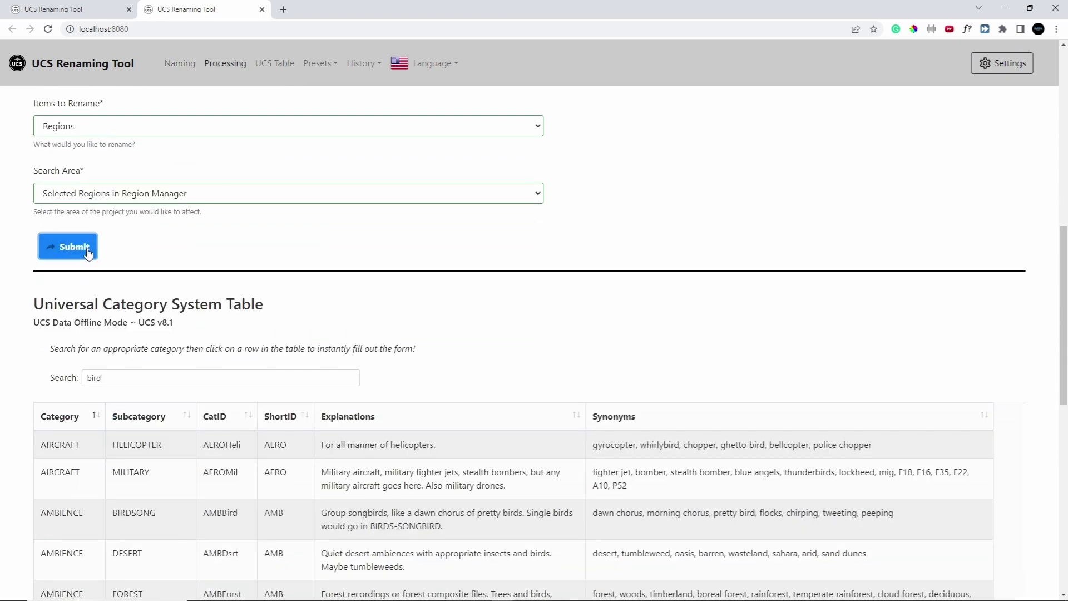
pyautogui.click(67, 247)
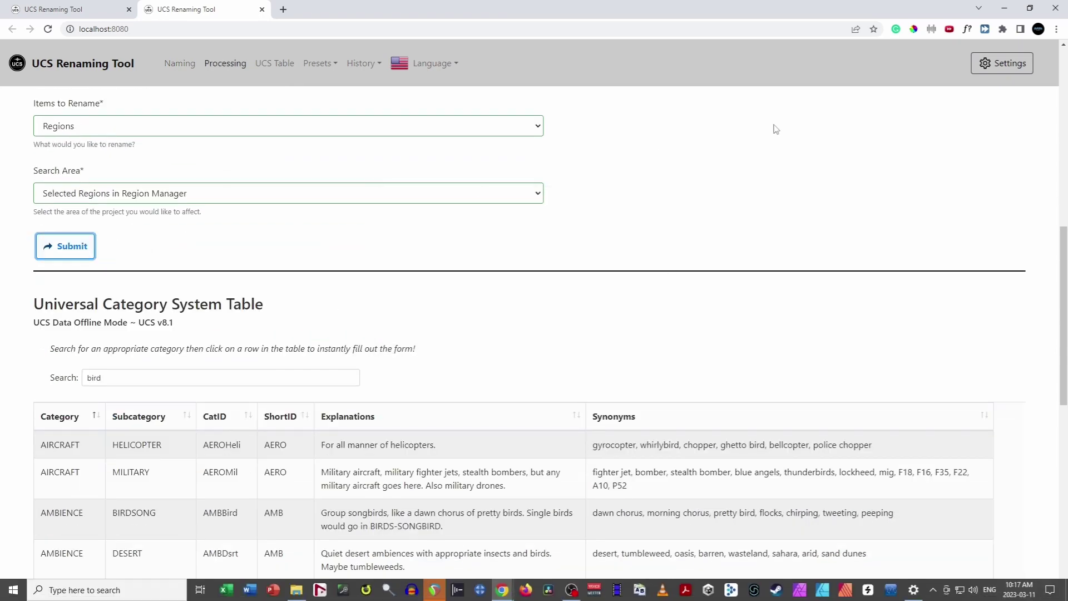
pyautogui.click(1000, 8)
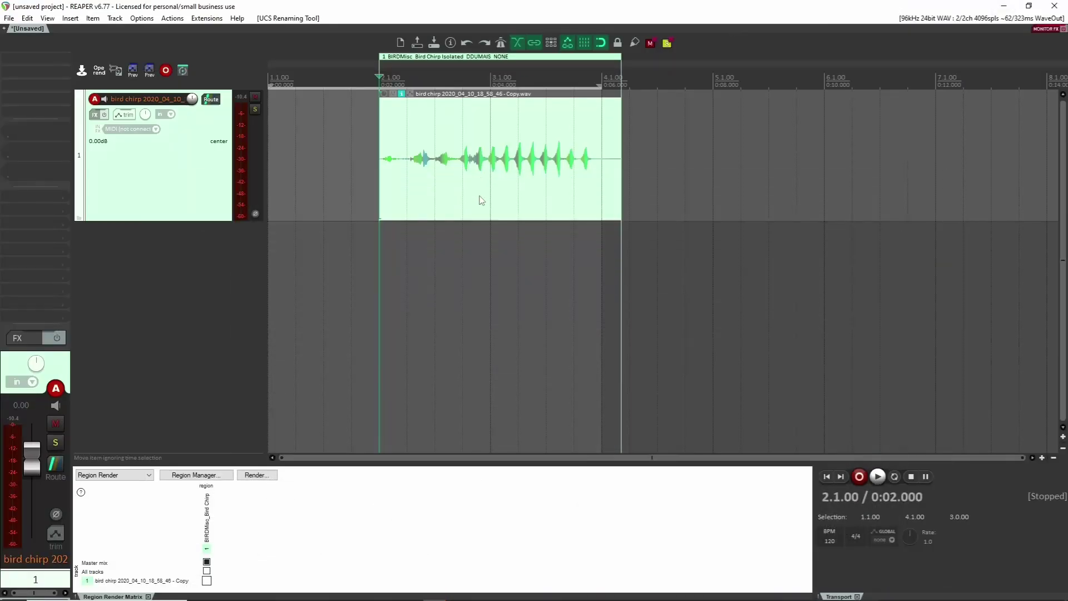
# - Deselect the bird chirp item and hide the docked Region Render Matrix below the arrangement
pyautogui.click(464, 190)
pyautogui.click(648, 393)
pyautogui.hotkey('alt', 'd')
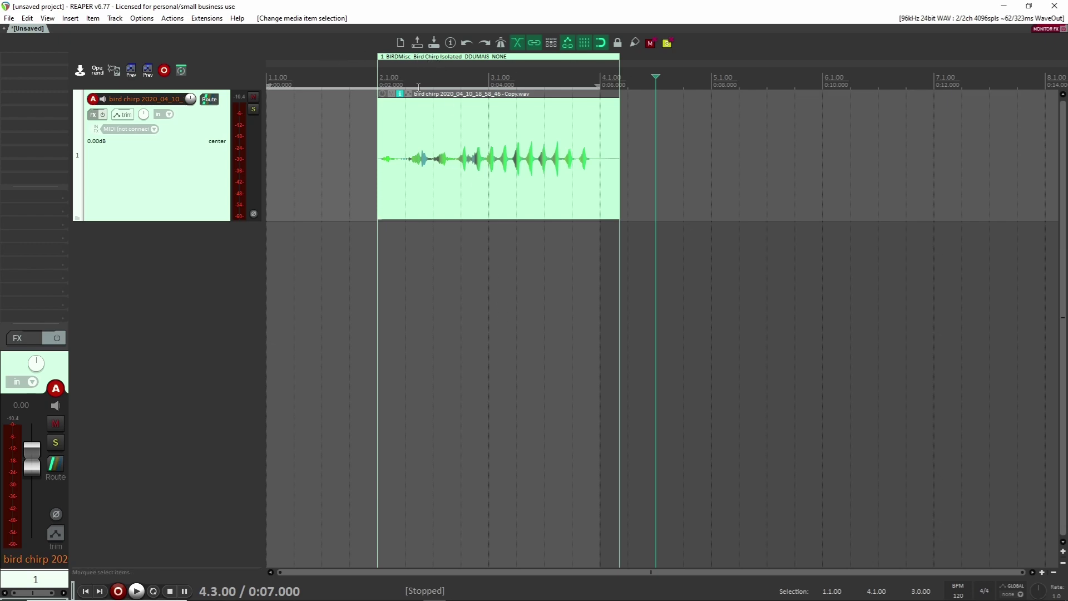
# - Open the Render to File dialog to view its settings and close it without rendering
pyautogui.hotkey('ctrl', 'alt', 'r')
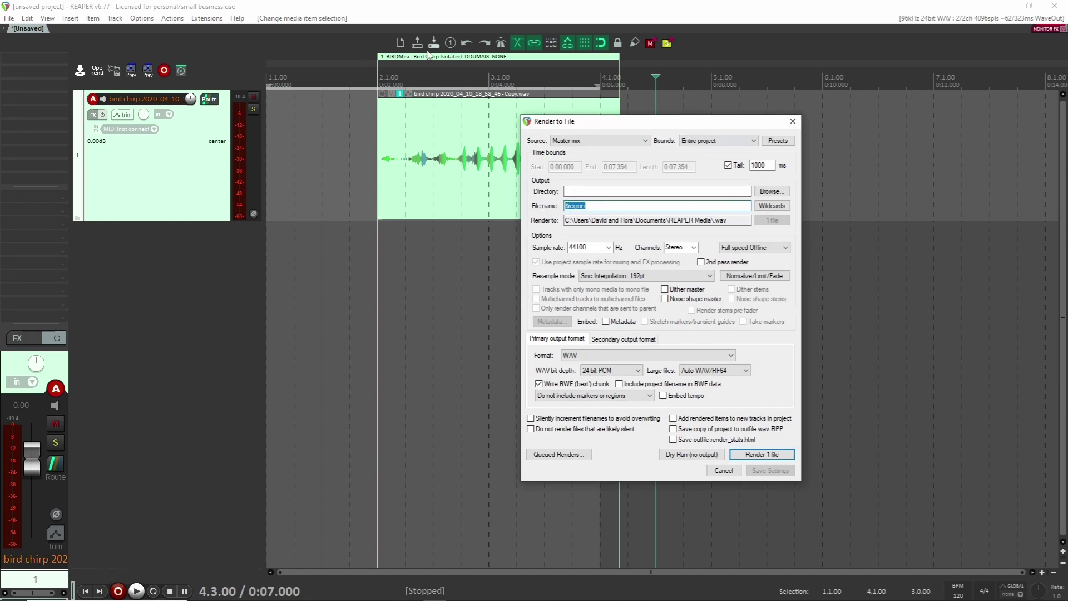
pyautogui.click(793, 121)
pyautogui.click(730, 342)
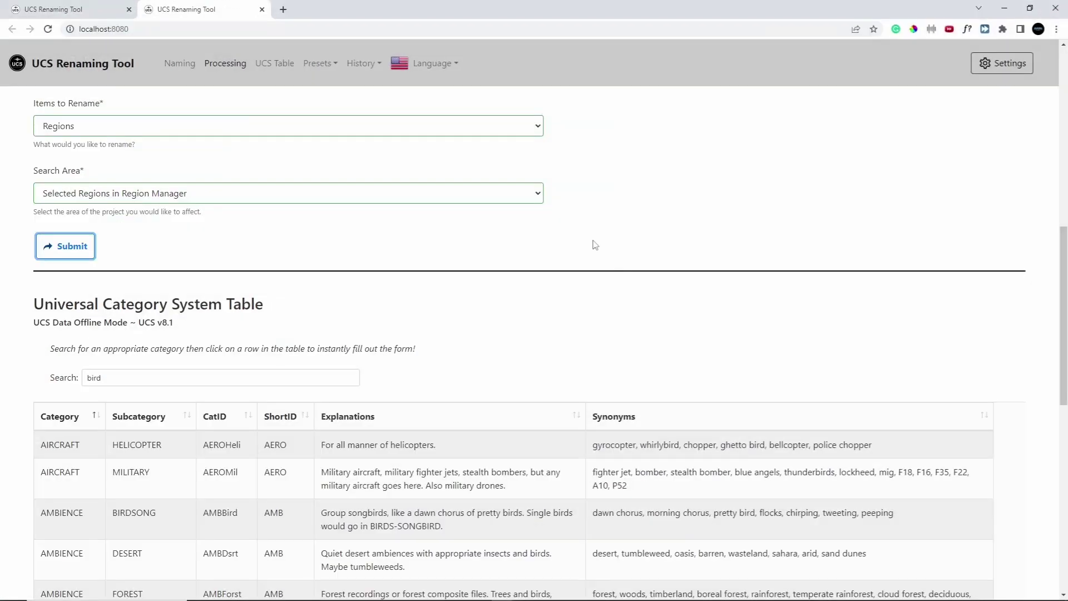
# - In the UCS Renaming Tool in the browser, examine the Items to Rename and Search Area options without changing them, and return to REAPER
pyautogui.scroll(5, 169, 289)
pyautogui.scroll(-2, 169, 290)
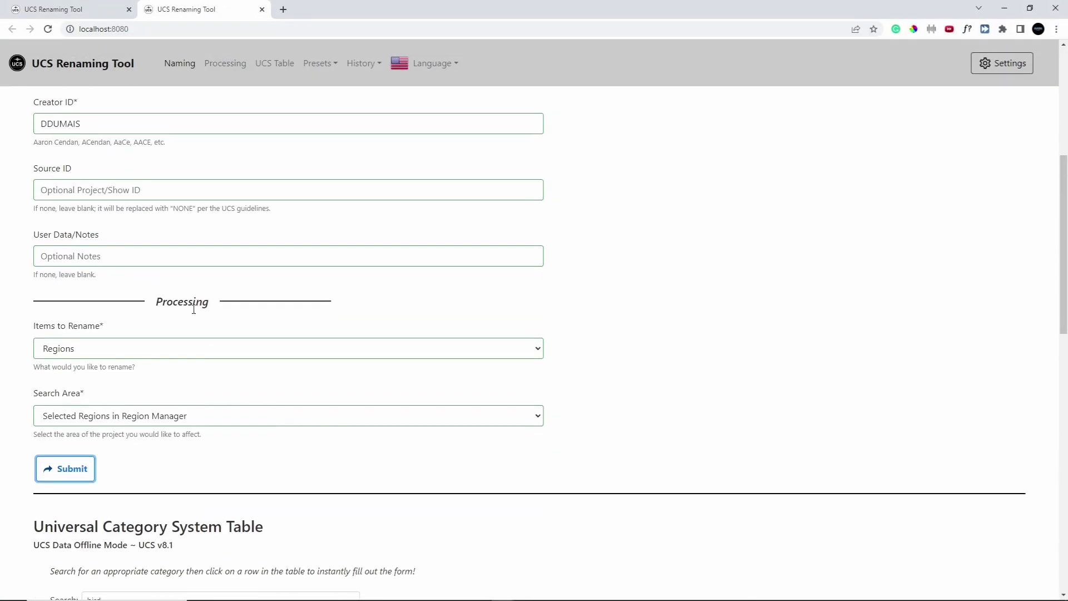
pyautogui.click(163, 347)
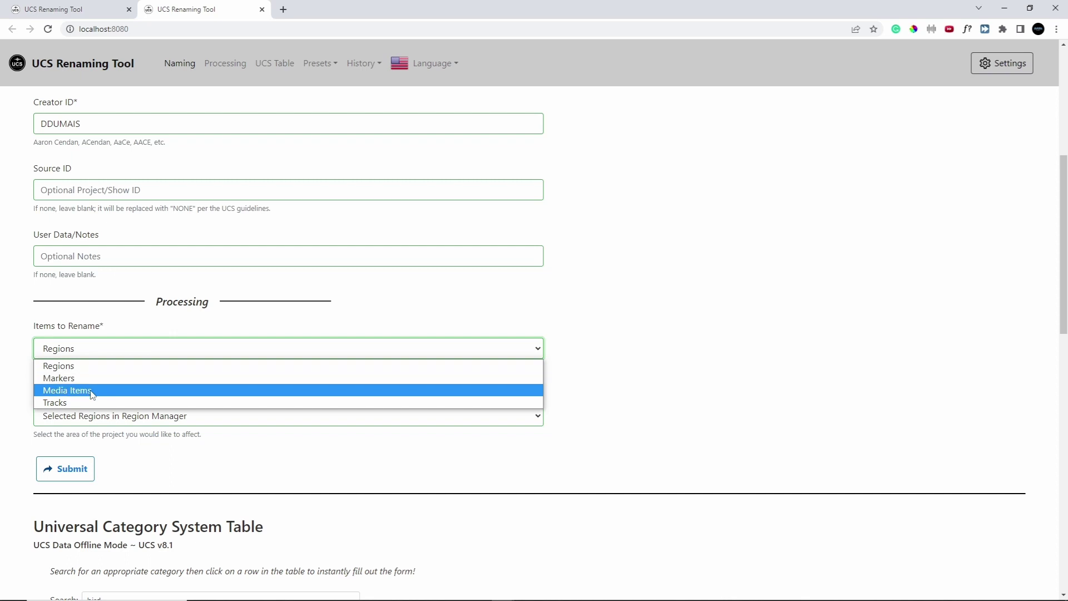
pyautogui.click(434, 327)
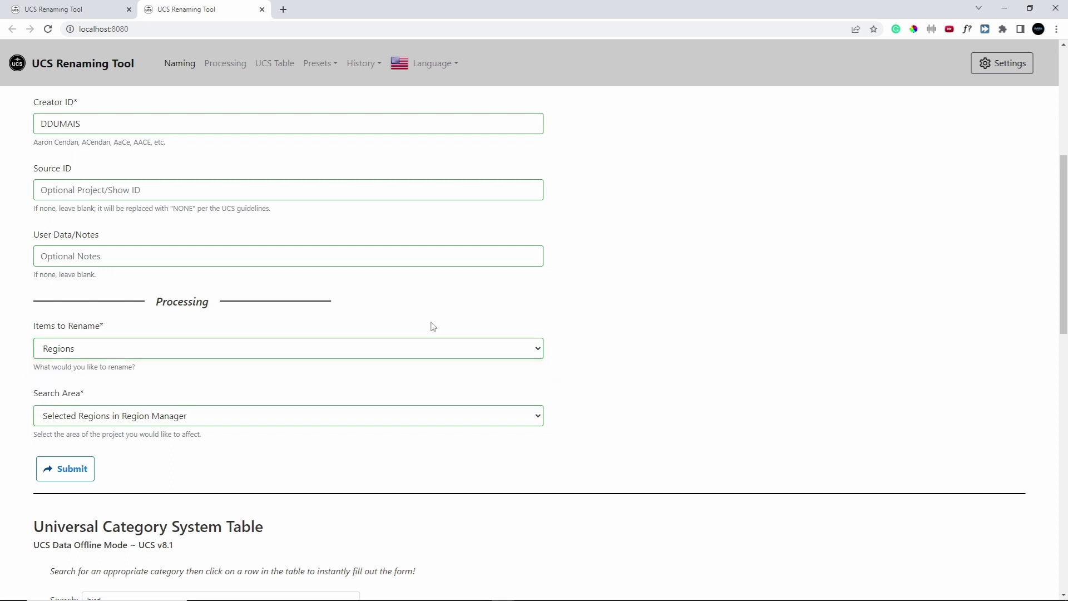
pyautogui.click(186, 421)
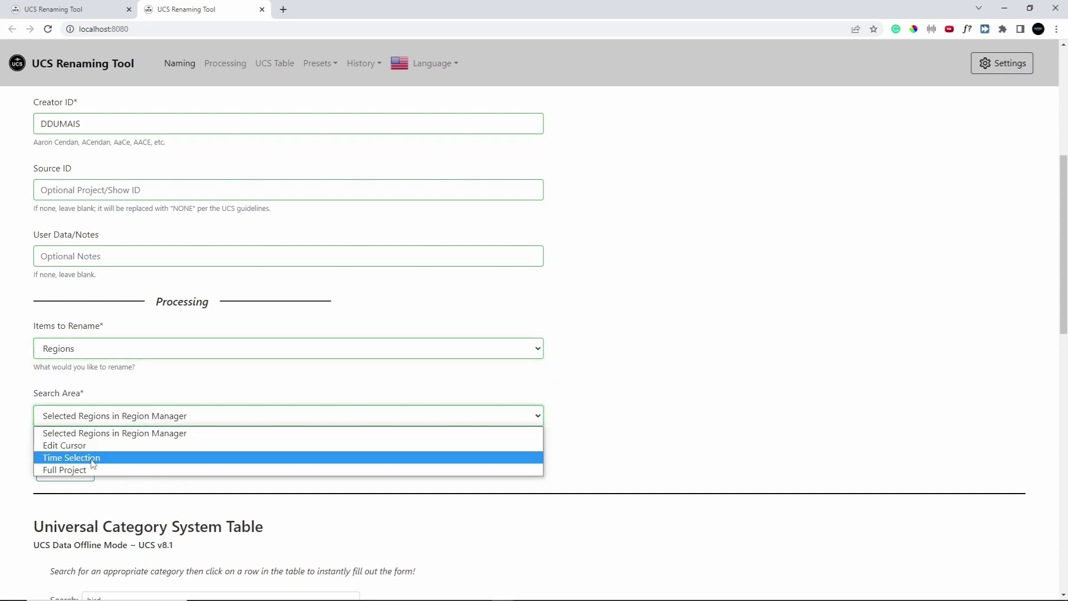
pyautogui.click(353, 384)
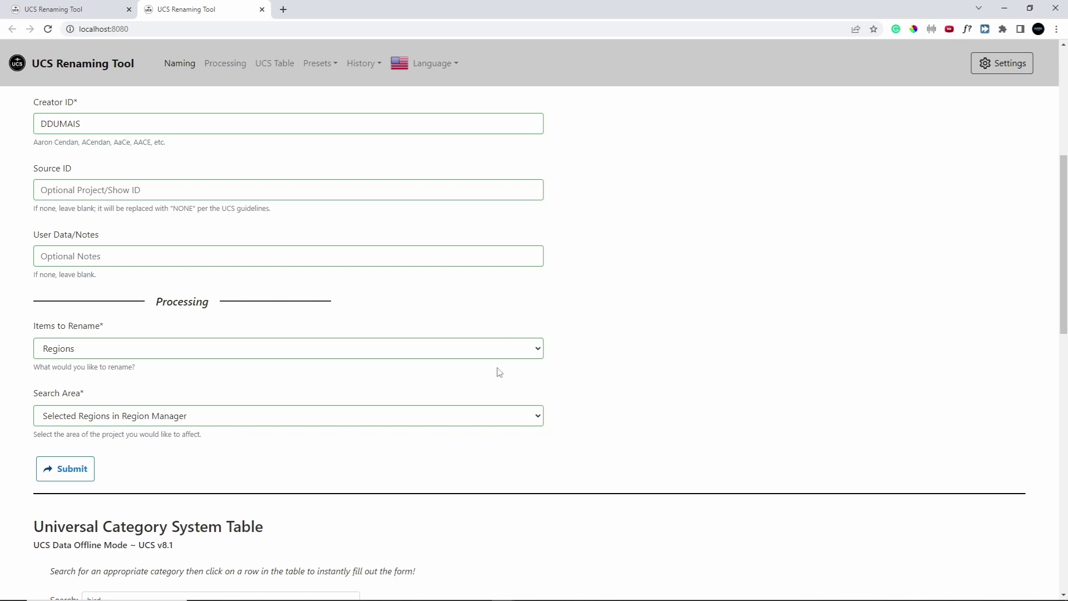
pyautogui.scroll(6, 624, 382)
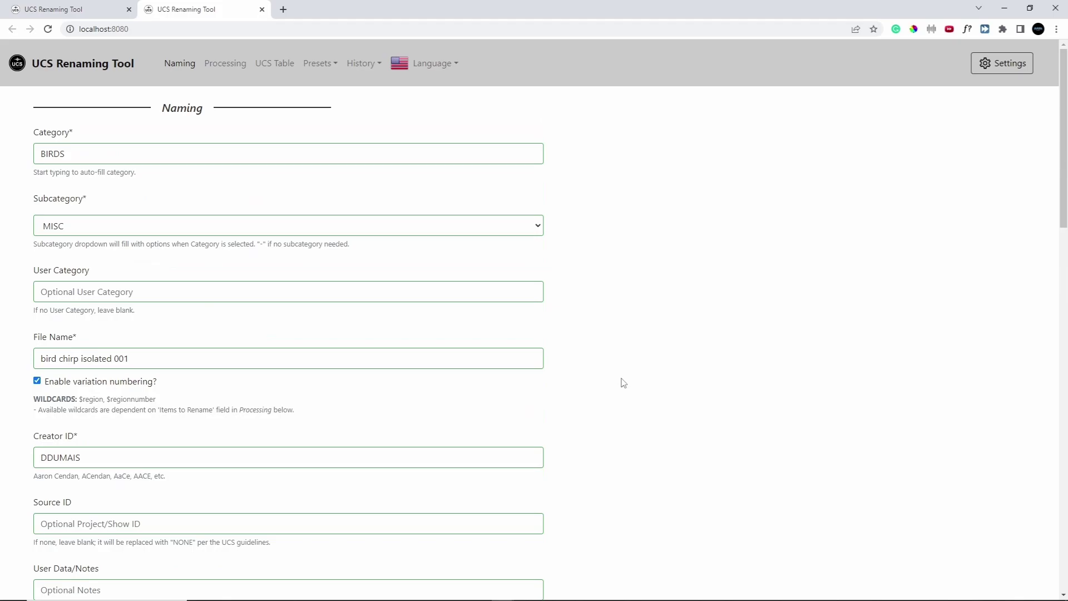
pyautogui.click(1004, 8)
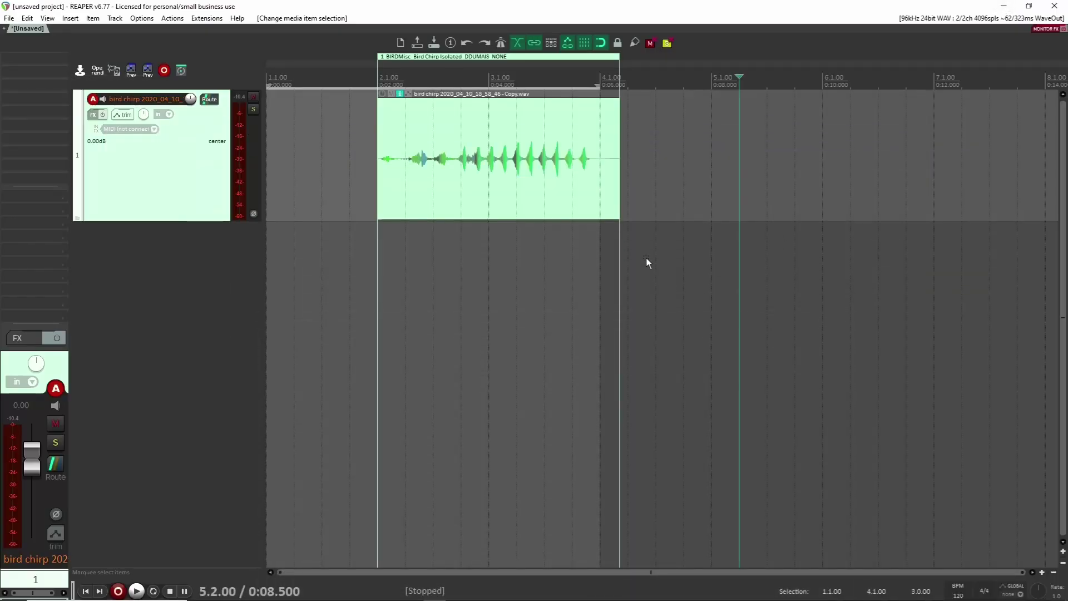